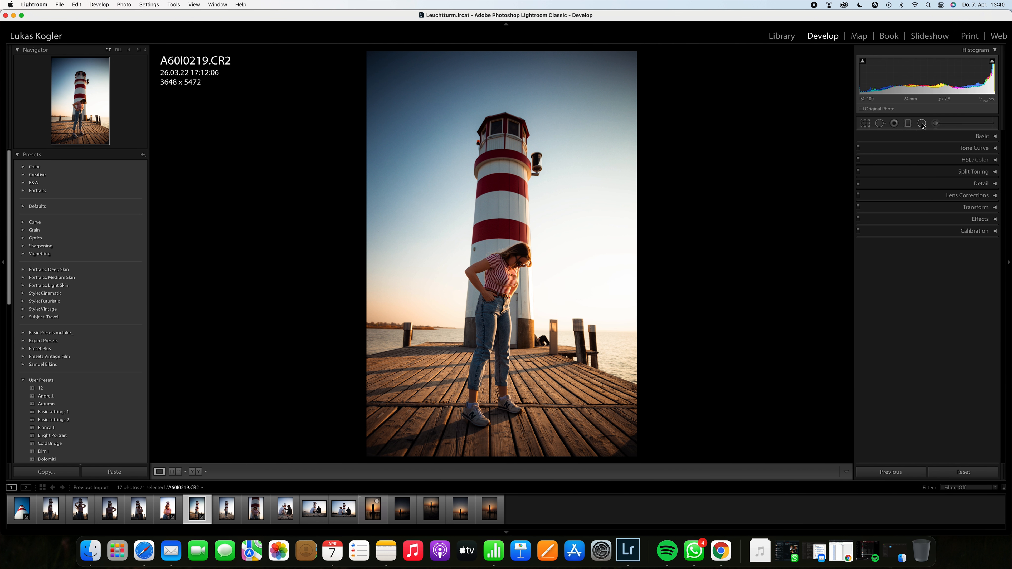
Step: Draw a radial filter around the woman and the lower lighthouse, then shift it down over her
left_click(921, 124)
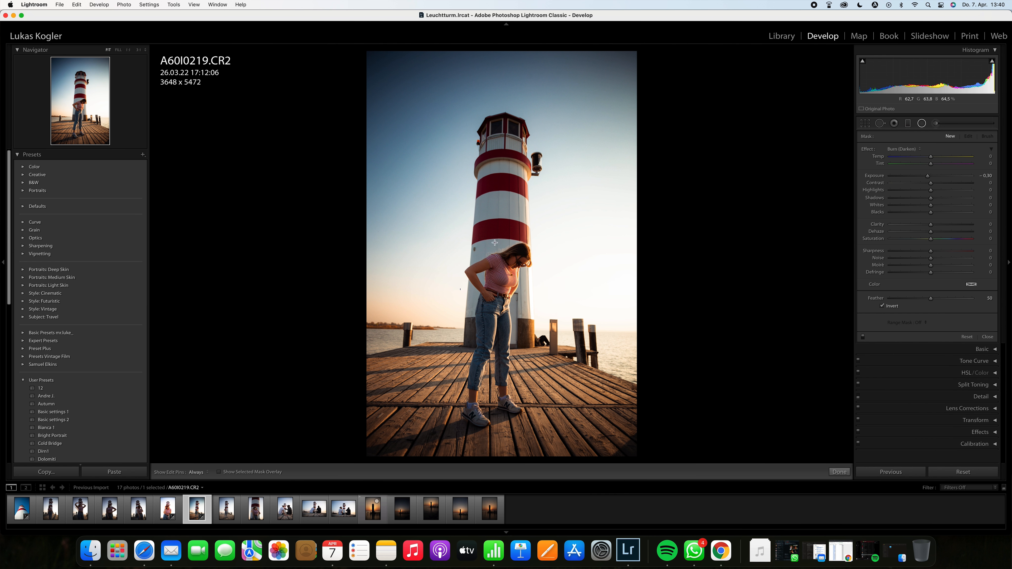
left_click_drag(474, 235, 558, 419)
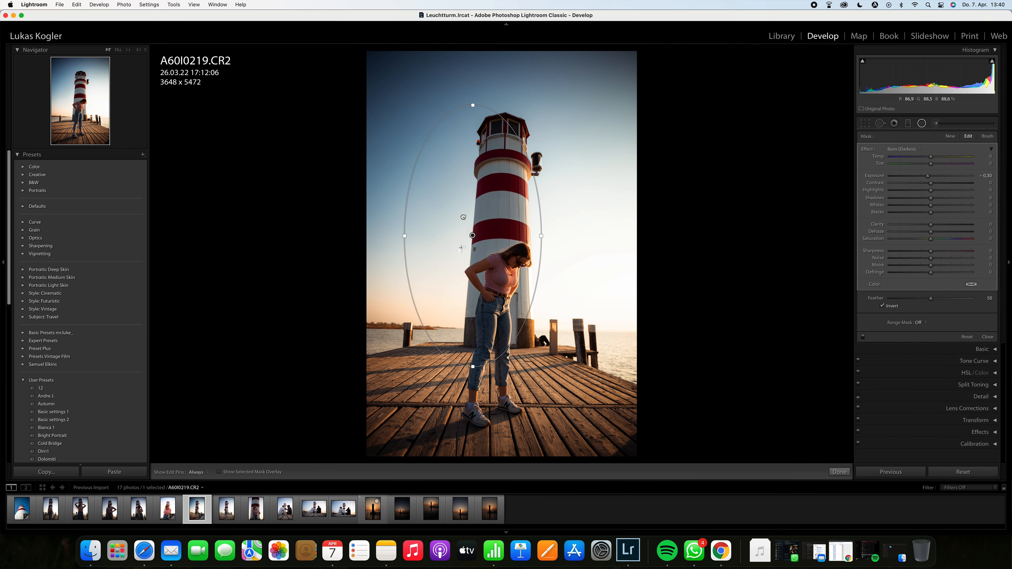
left_click_drag(479, 260, 499, 333)
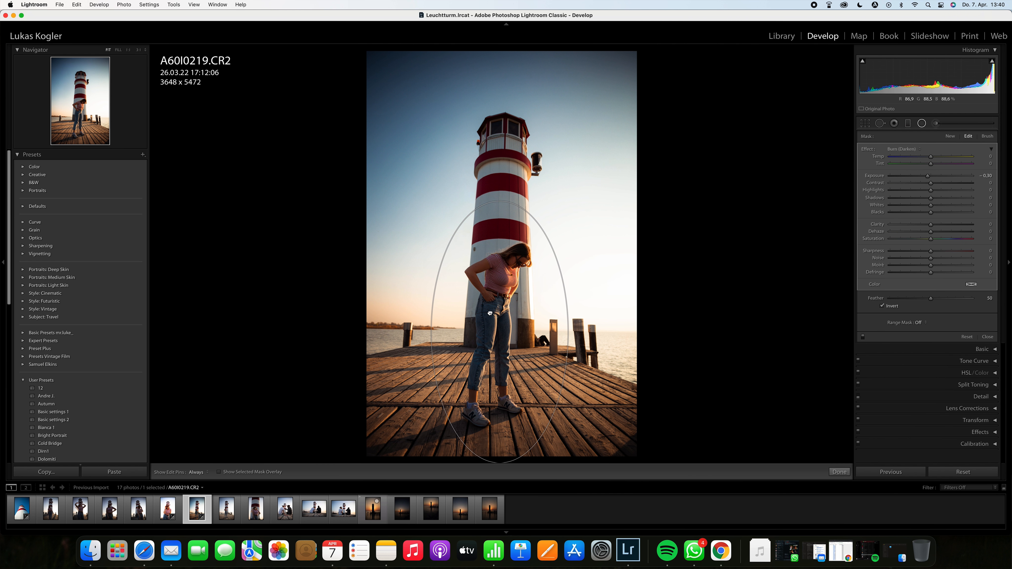
left_click_drag(500, 193, 506, 193)
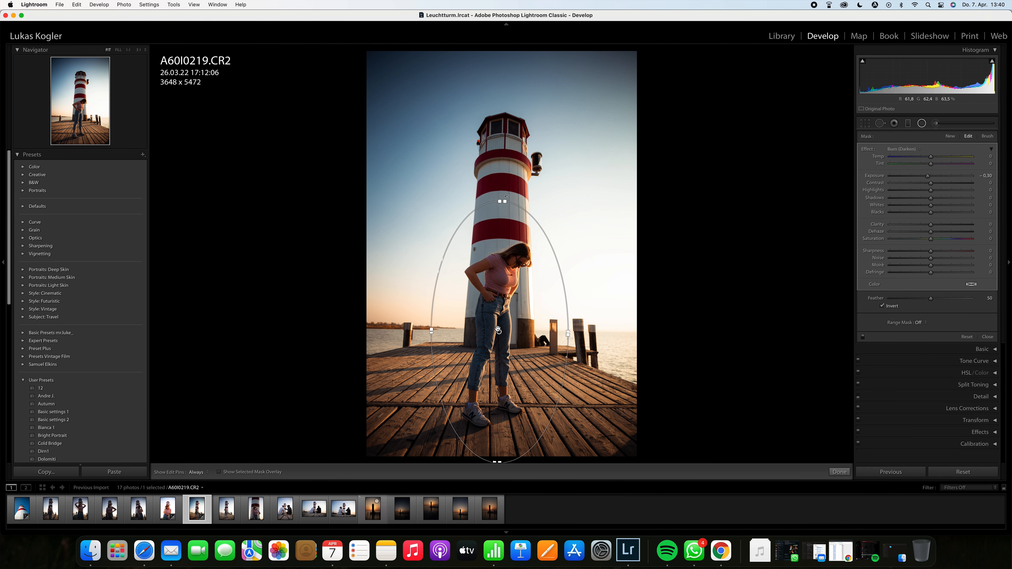
left_click_drag(496, 333, 494, 330)
Step: Set the radial filter's exposure to 0.22 and contrast to 7, nudging the filter's position
left_click_drag(928, 176, 934, 178)
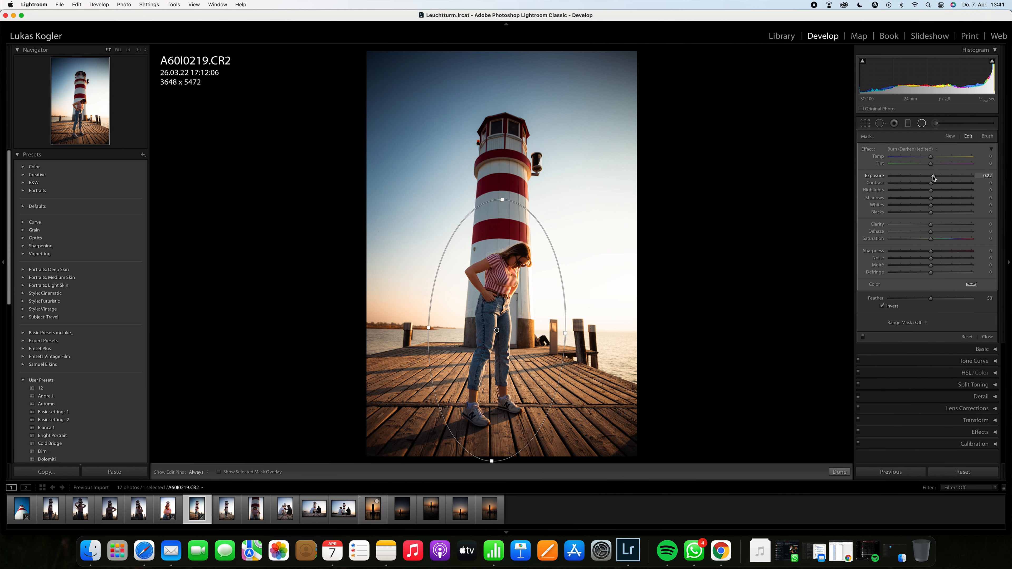
left_click_drag(504, 280, 500, 275)
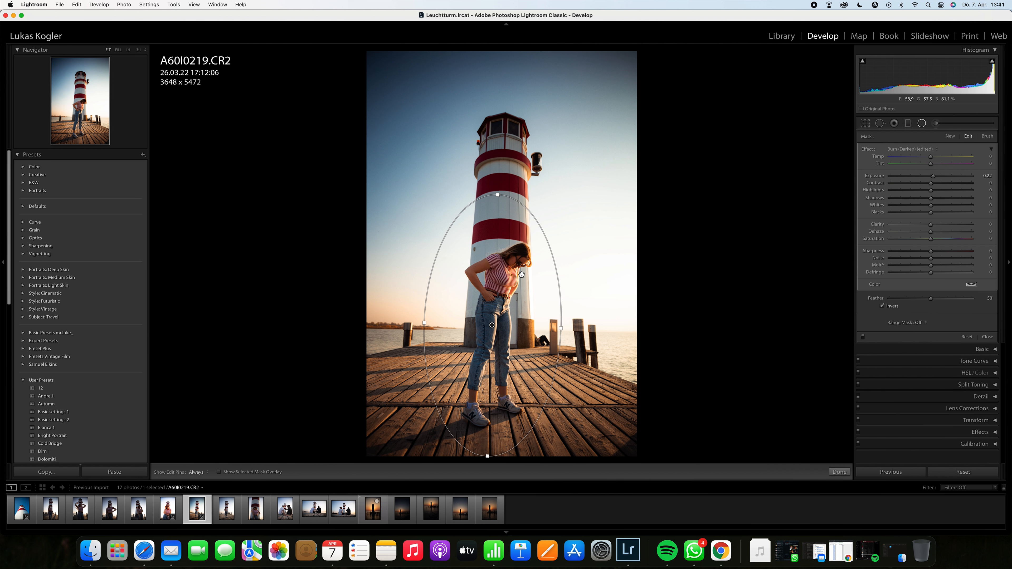
left_click_drag(932, 184, 933, 184)
left_click(864, 337)
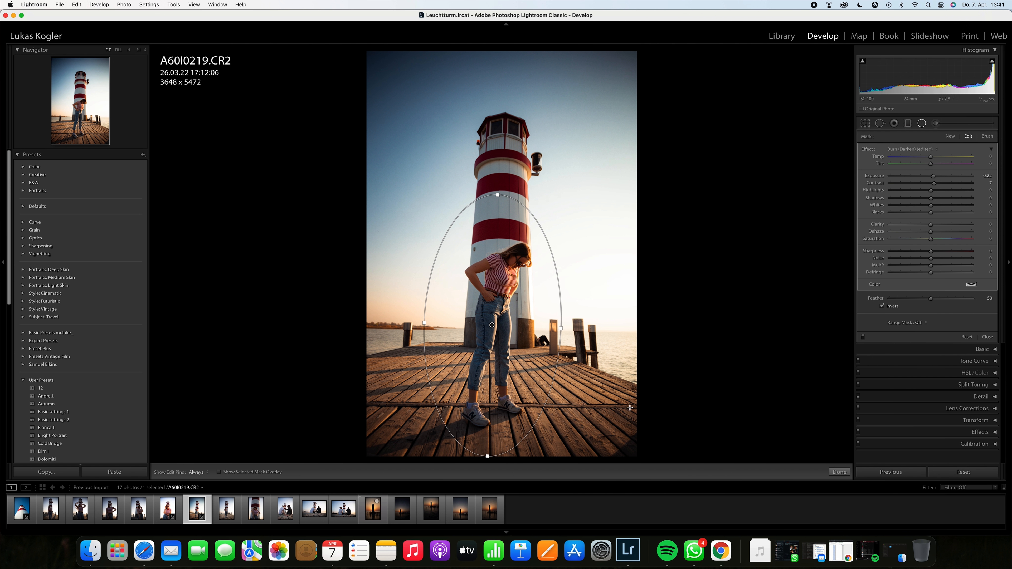
left_click_drag(516, 329, 507, 329)
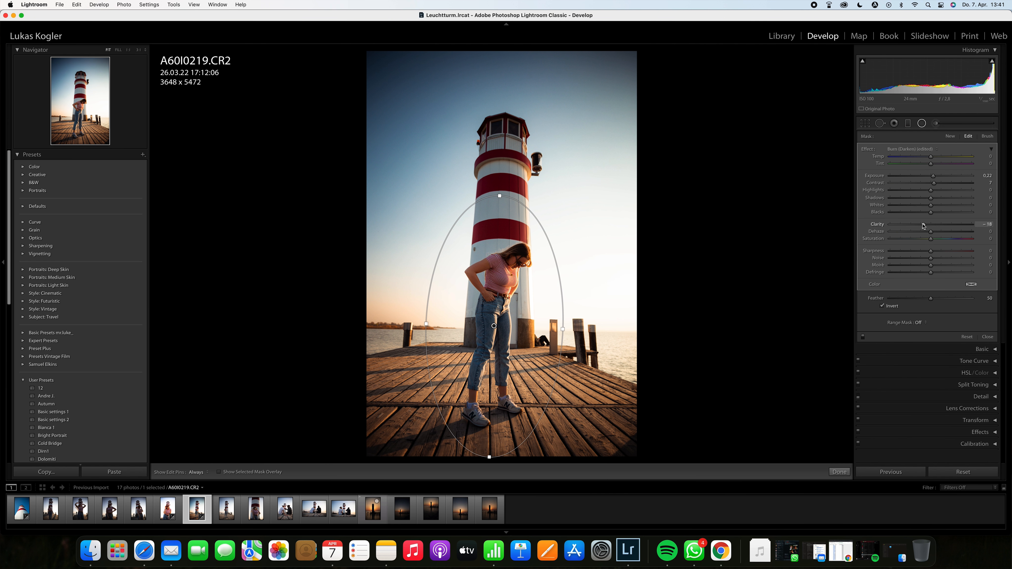
Step: Raise the radial filter's clarity and dehaze to about 8 and reset its saturation
mouse_move(927, 226)
left_mouse_down()
mouse_move(917, 226)
mouse_move(947, 227)
mouse_move(935, 226)
left_mouse_up()
mouse_move(948, 234)
left_mouse_down()
mouse_move(911, 232)
mouse_move(933, 233)
left_mouse_up()
mouse_move(931, 239)
left_mouse_down()
mouse_move(891, 239)
mouse_move(957, 241)
mouse_move(935, 242)
left_mouse_up()
double_click(933, 239)
Step: Inspect the woman at 1:1 zoom while adjusting the radial filter's sharpness, then return to fit view
mouse_move(908, 252)
left_mouse_down()
mouse_move(950, 254)
mouse_move(923, 254)
left_mouse_up()
left_click(138, 50)
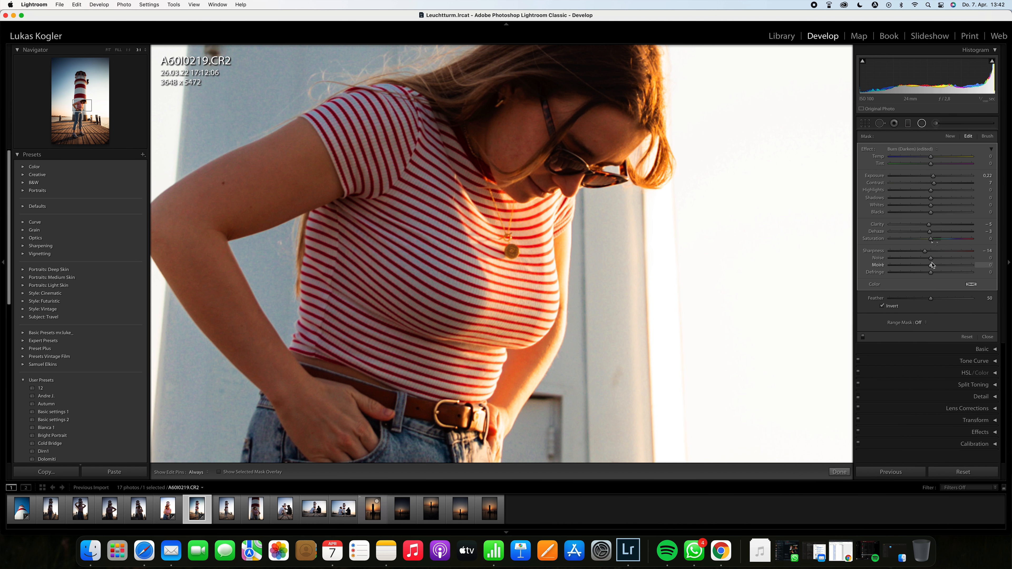
mouse_move(925, 252)
left_mouse_down()
mouse_move(885, 252)
mouse_move(925, 254)
left_mouse_up()
left_click_drag(927, 253, 940, 254)
left_click(108, 50)
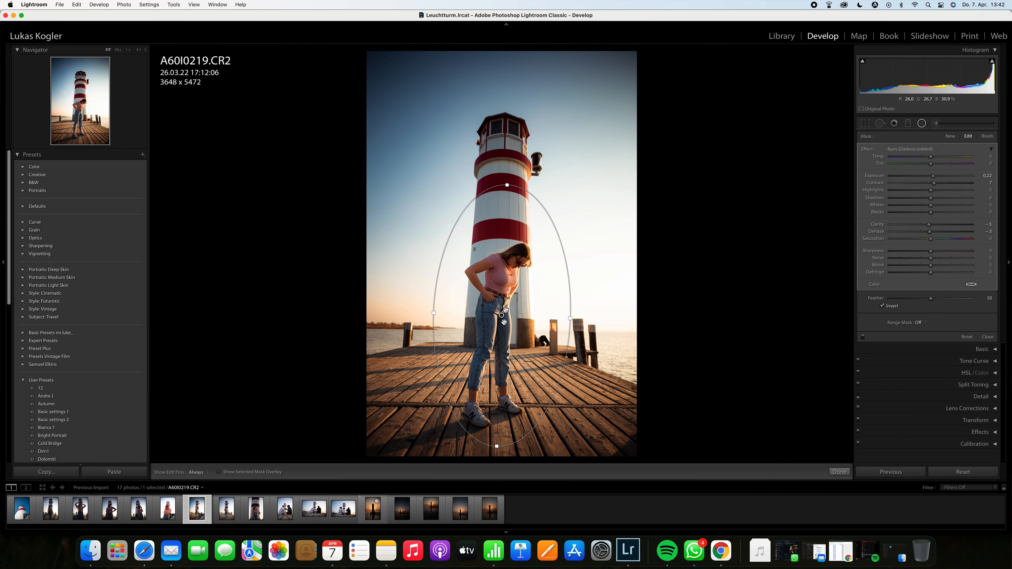
Step: Show the mask overlay and reposition the radial filter centred on the woman
left_click_drag(501, 315, 498, 320)
key("o")
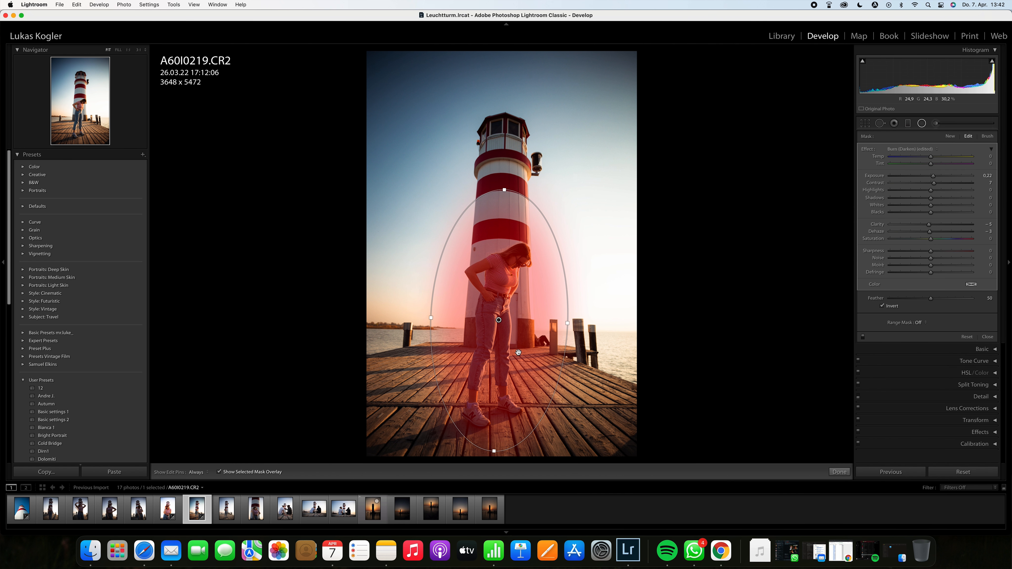
left_click_drag(497, 322, 493, 234)
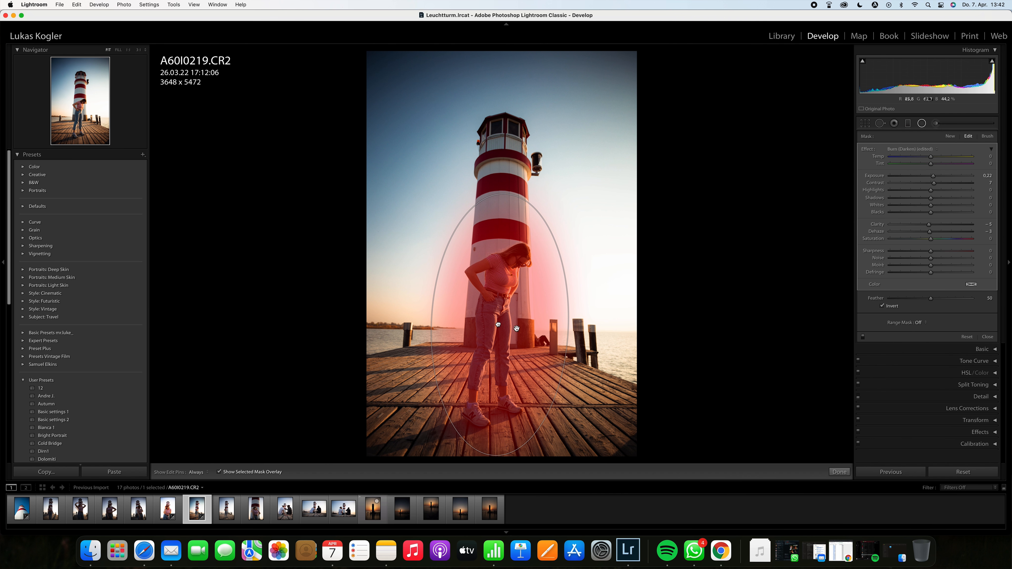
left_click_drag(499, 326, 498, 321)
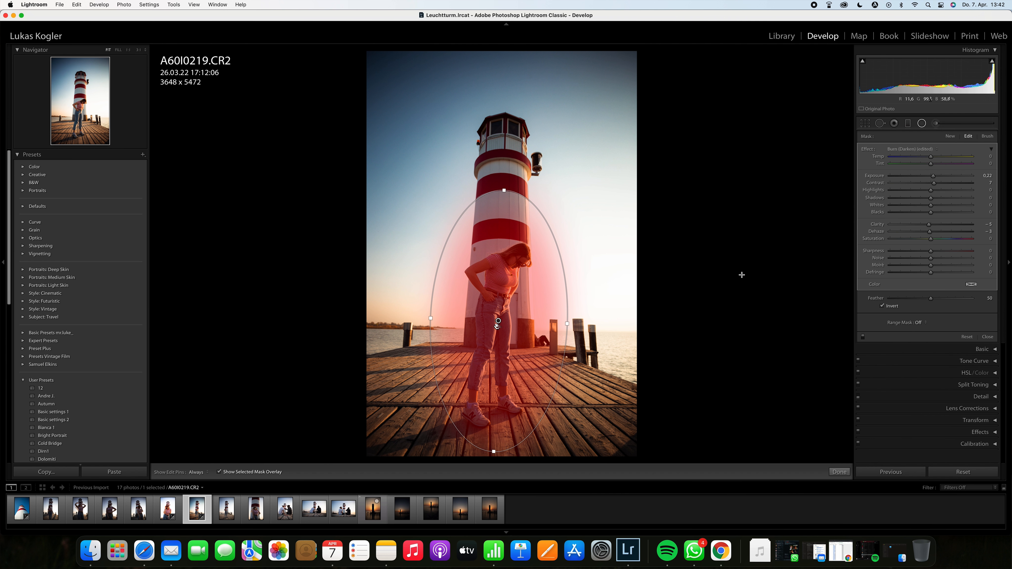
mouse_move(932, 301)
left_mouse_down()
mouse_move(889, 301)
mouse_move(973, 302)
mouse_move(933, 301)
left_mouse_up()
key("o")
key("o")
key("o")
left_click_drag(512, 328, 508, 334)
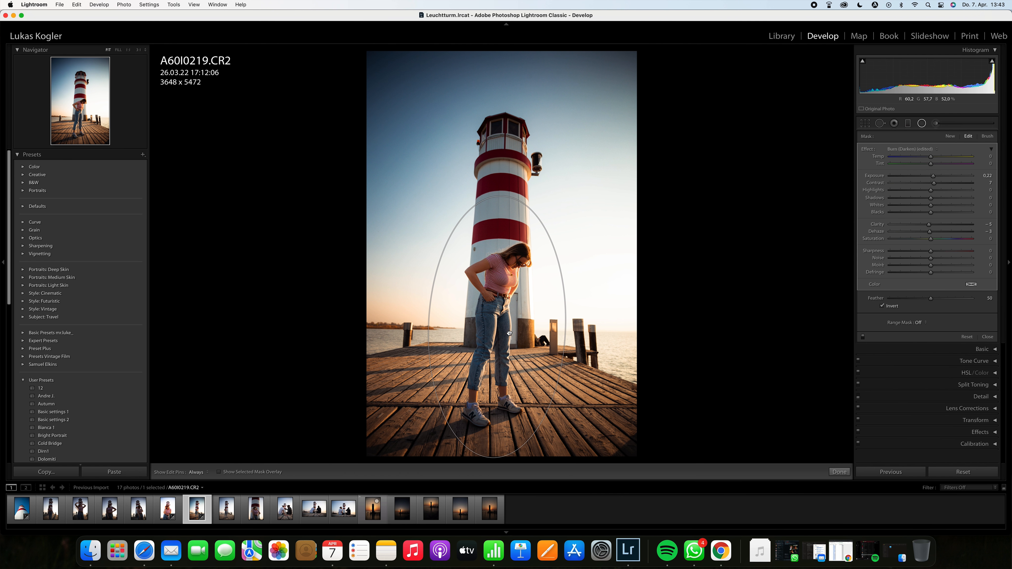
Step: Compare the image with the radial filter disabled and enabled, then close the Radial Filter
left_click(864, 338)
left_click(864, 338)
left_click(921, 125)
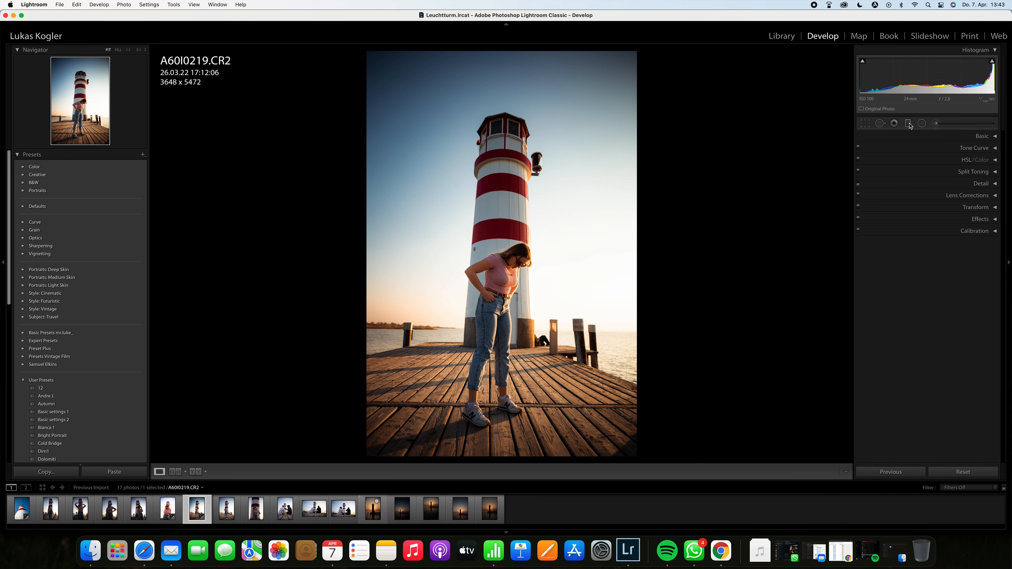
Step: Add a graduated filter darkening the sky from the top edge down towards the lighthouse lamp, adjusting its angle
left_click(909, 123)
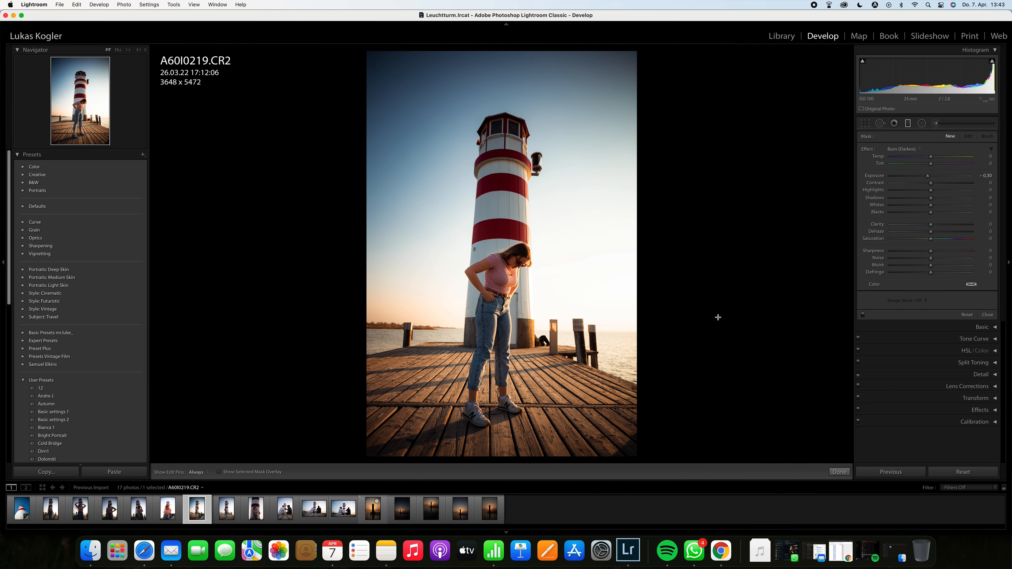
mouse_move(425, 79)
left_mouse_down()
mouse_move(516, 223)
mouse_move(508, 126)
mouse_move(512, 156)
left_mouse_up()
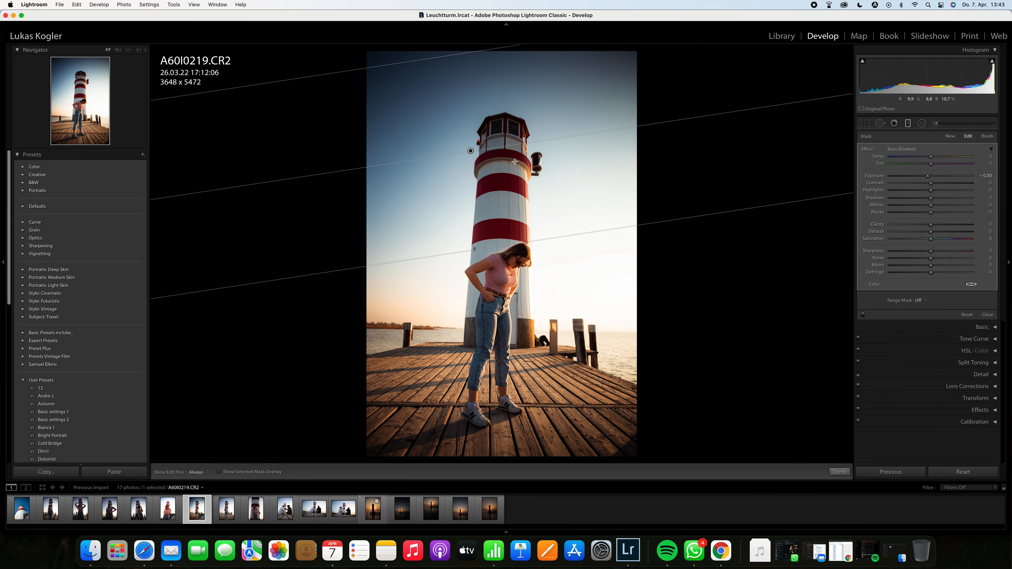
key("o")
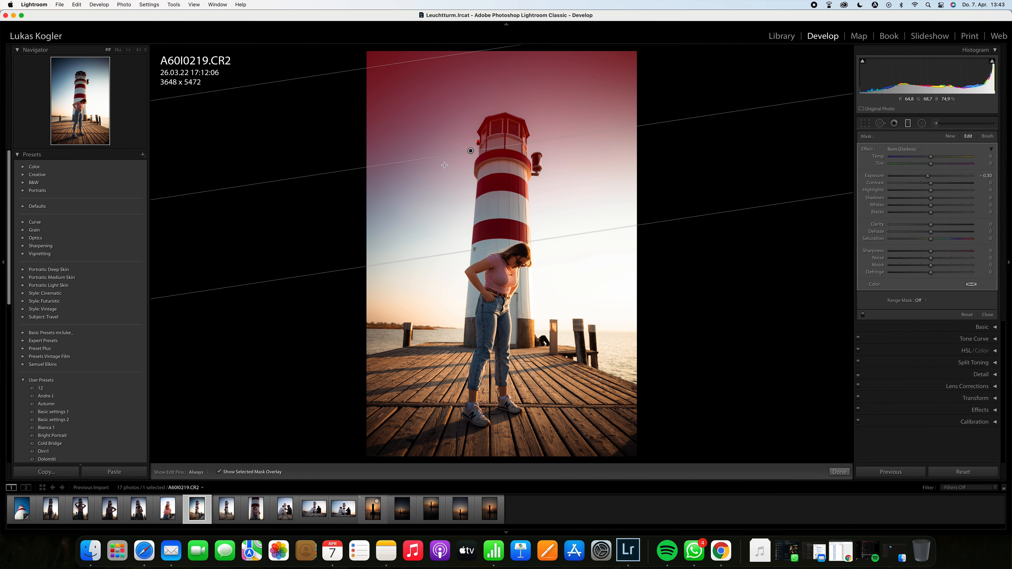
left_click_drag(490, 250, 478, 231)
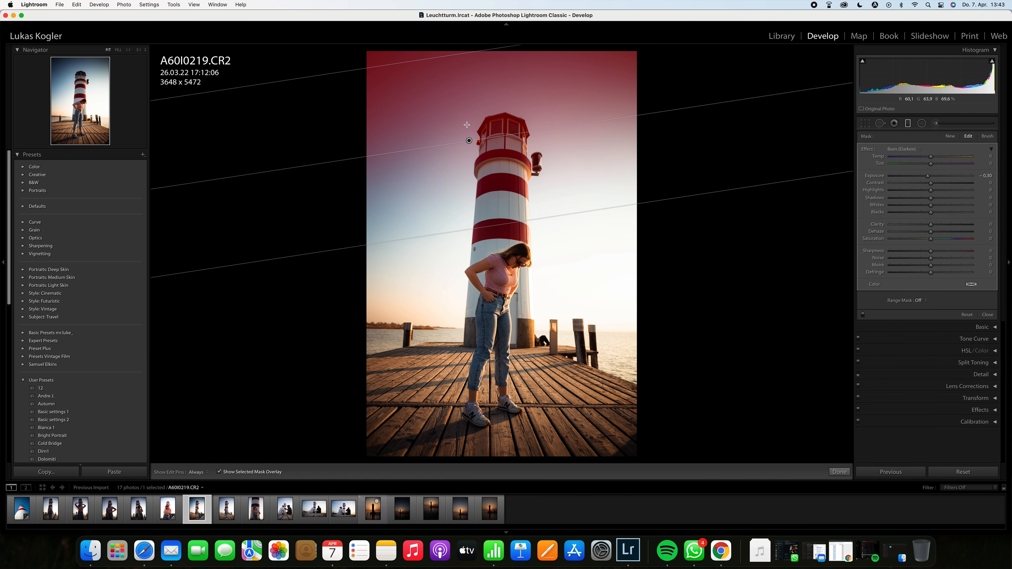
left_click_drag(468, 140, 455, 118)
key("o")
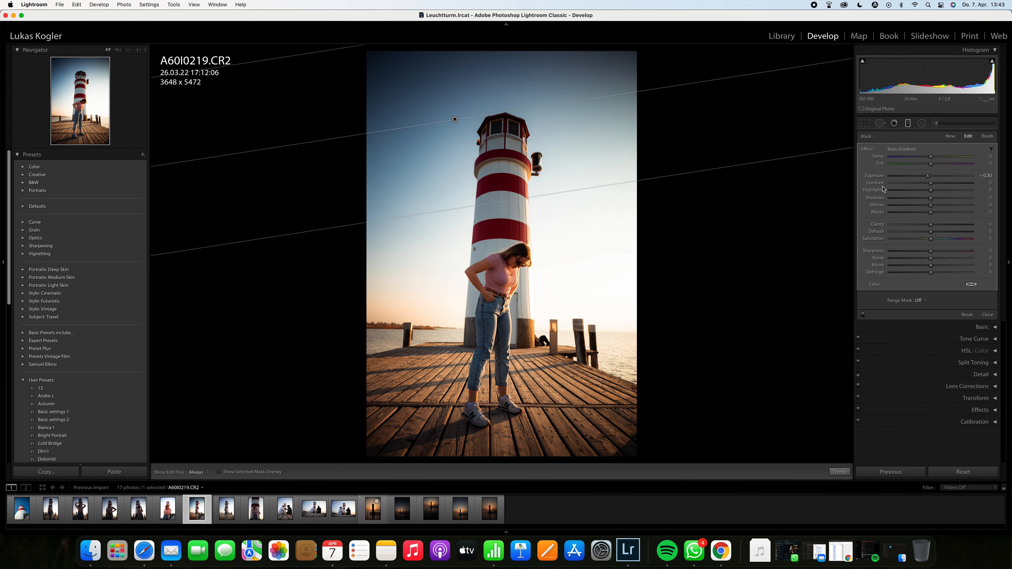
left_click_drag(454, 119, 472, 104)
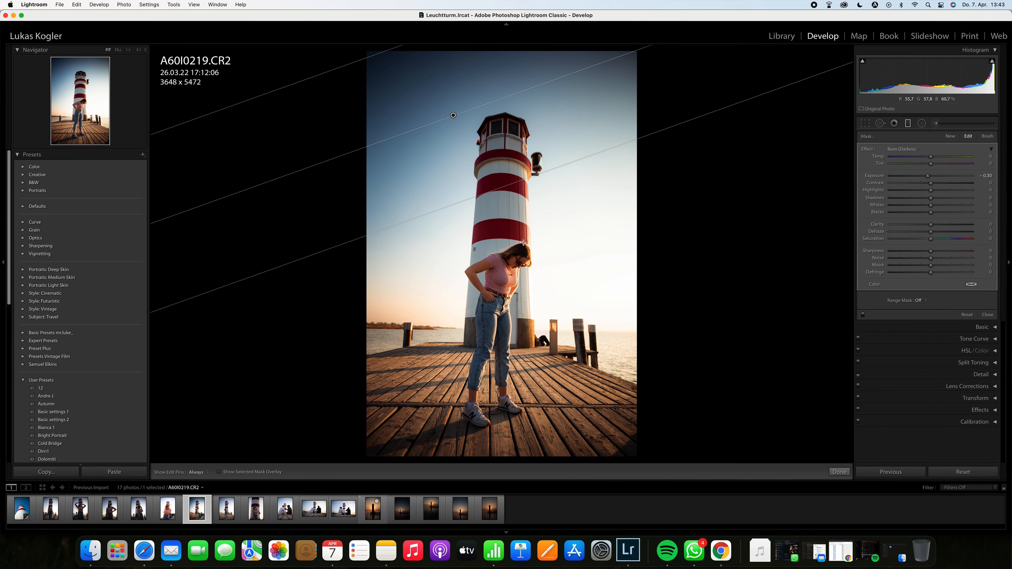
left_click_drag(478, 196, 482, 206)
Step: Set the graduated filter's exposure to -0.39 and widen and tilt its gradient over the upper sky
mouse_move(925, 174)
left_mouse_down()
mouse_move(897, 176)
mouse_move(928, 177)
left_mouse_up()
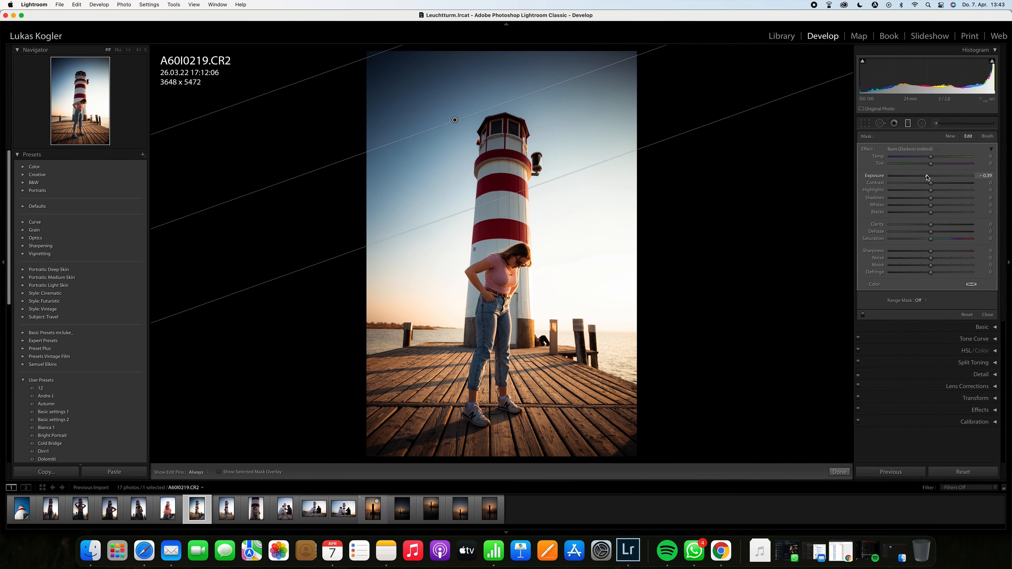
left_click_drag(478, 209, 527, 312)
left_click_drag(474, 174, 440, 128)
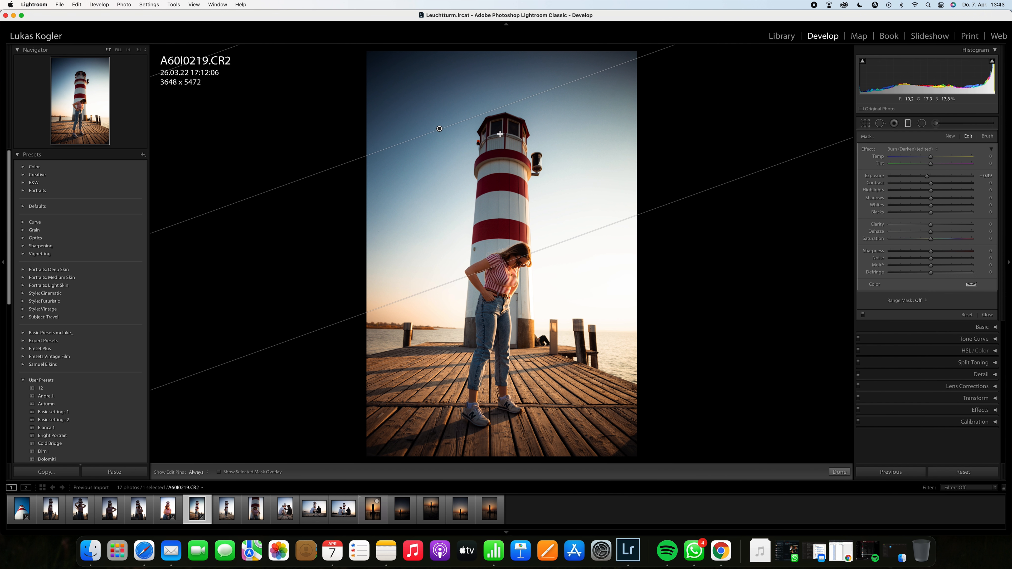
key("o")
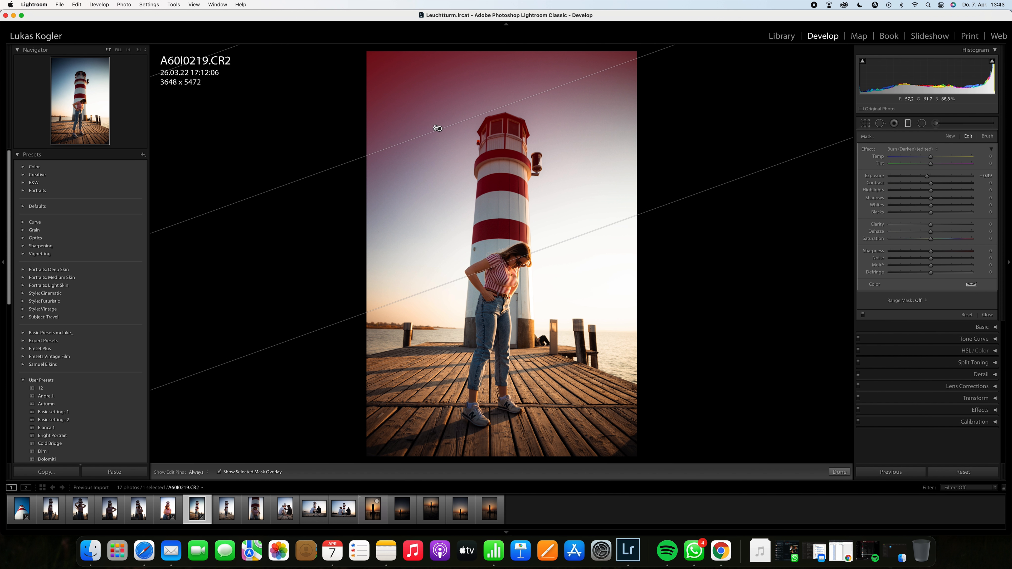
mouse_move(438, 129)
left_mouse_down()
mouse_move(473, 118)
mouse_move(423, 113)
mouse_move(435, 117)
left_mouse_up()
key("o")
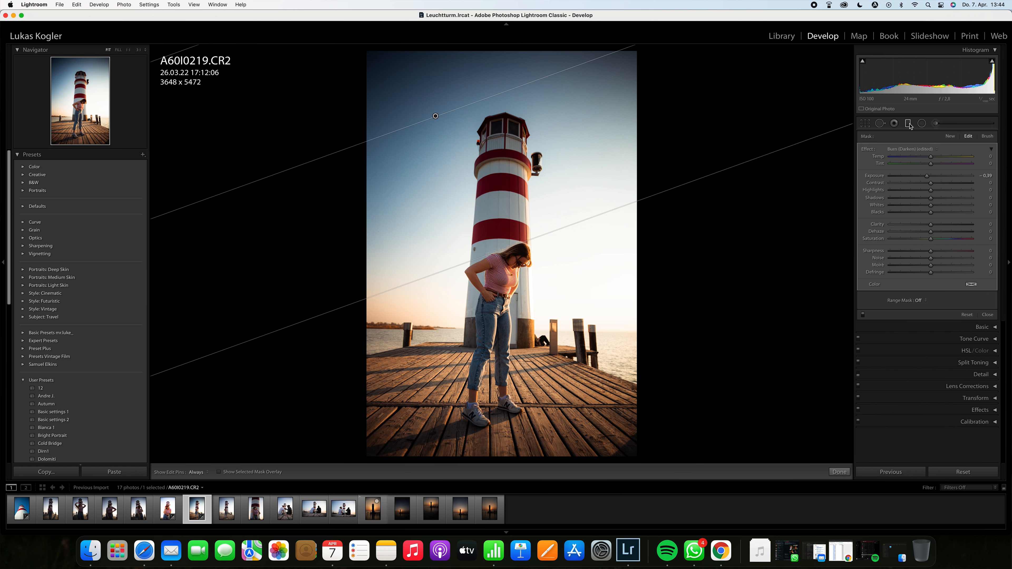
Step: Take the Adjustment Brush with feather 78 and paint over the lighthouse's red-and-white stripes
left_click(935, 123)
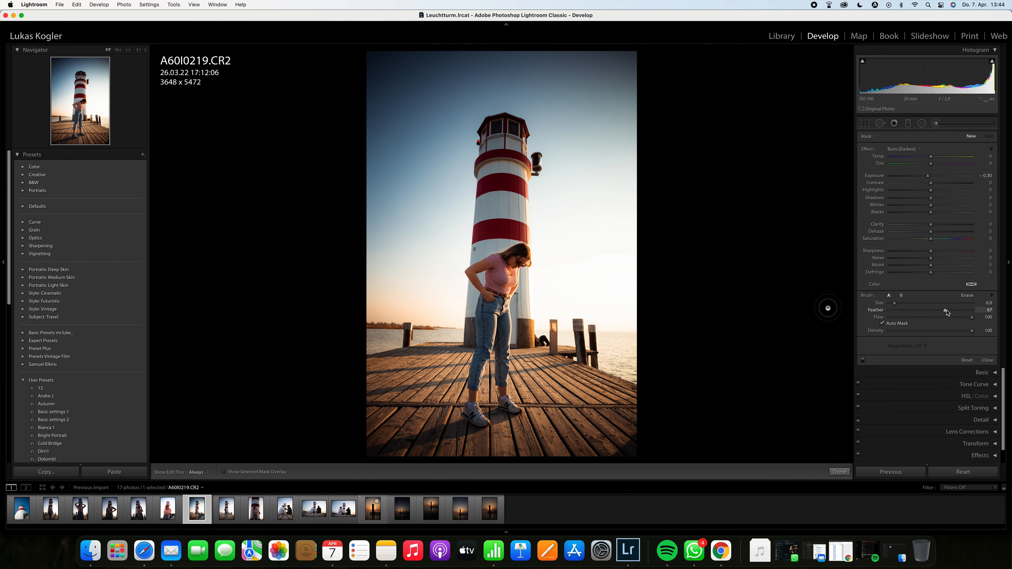
left_click_drag(967, 311, 949, 312)
left_click(490, 235)
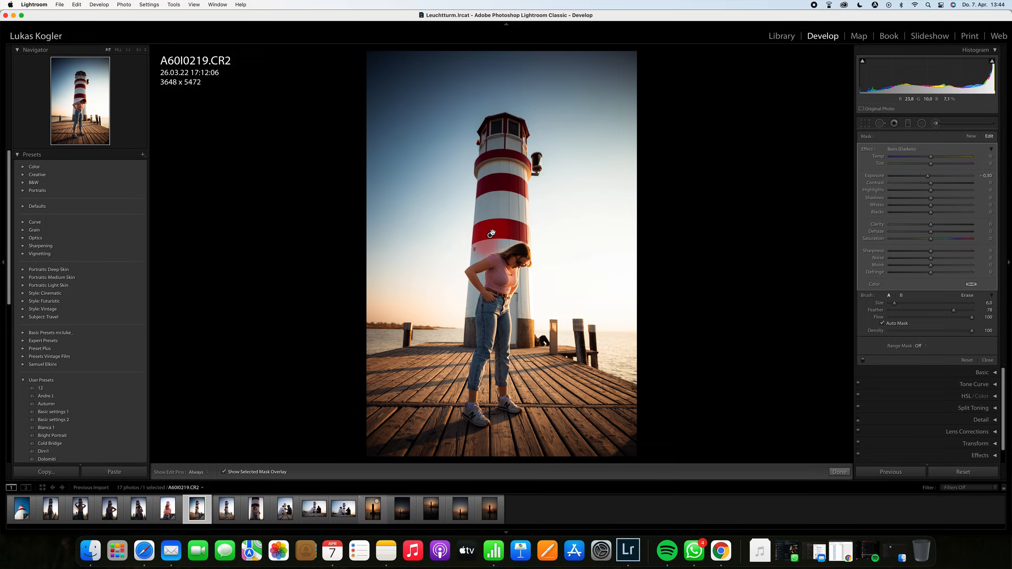
mouse_move(514, 231)
left_mouse_down()
mouse_move(507, 197)
mouse_move(488, 215)
mouse_move(501, 168)
mouse_move(497, 187)
mouse_move(492, 162)
mouse_move(506, 175)
mouse_move(512, 163)
mouse_move(510, 172)
mouse_move(498, 148)
mouse_move(497, 160)
mouse_move(496, 136)
left_mouse_up()
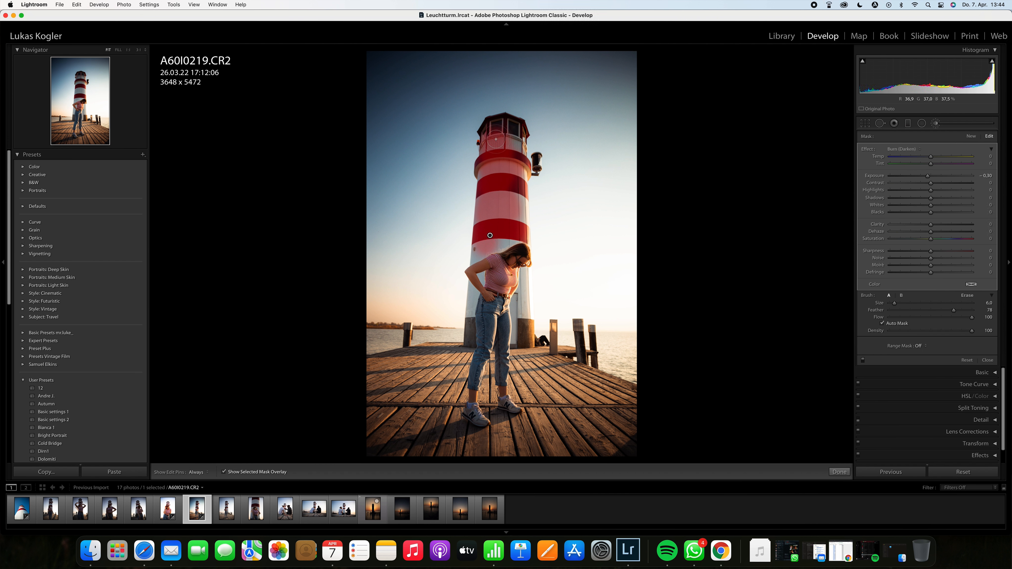
Step: Raise the brush exposure to 4.00 to preview the painted lighthouse area
key("h")
key("o")
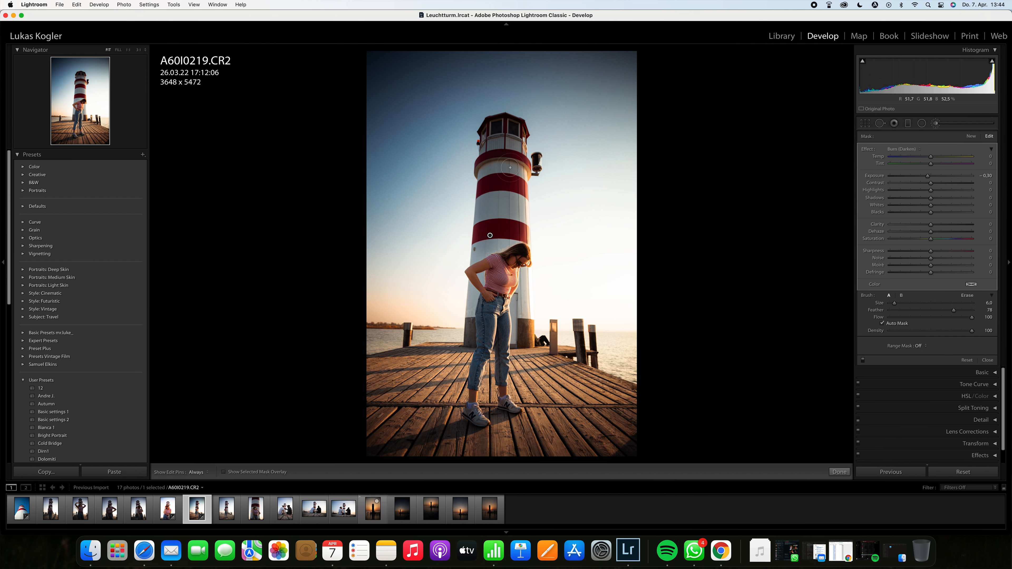
key("o")
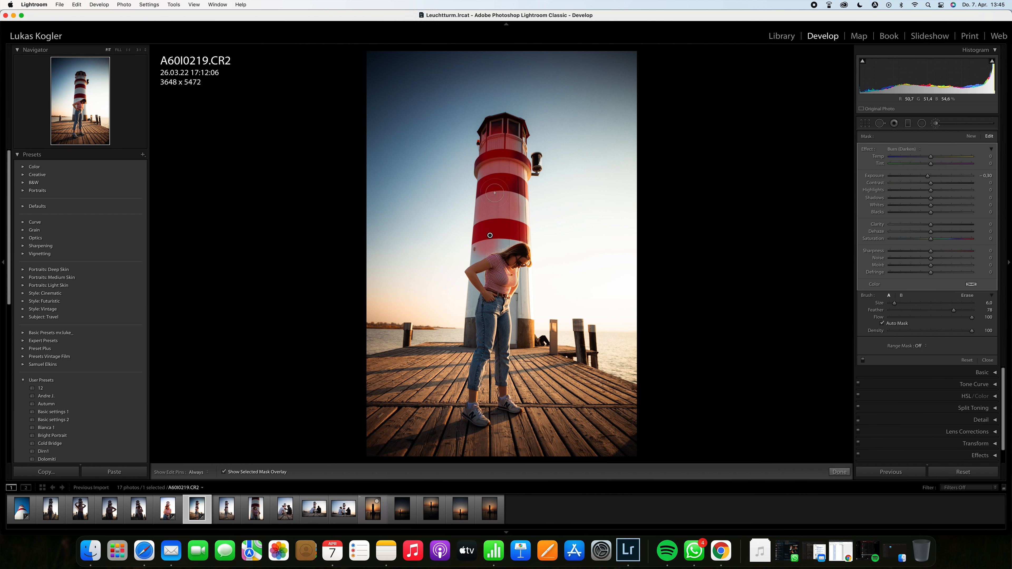
key("o")
mouse_move(927, 175)
left_mouse_down()
mouse_move(892, 178)
mouse_move(973, 176)
left_mouse_up()
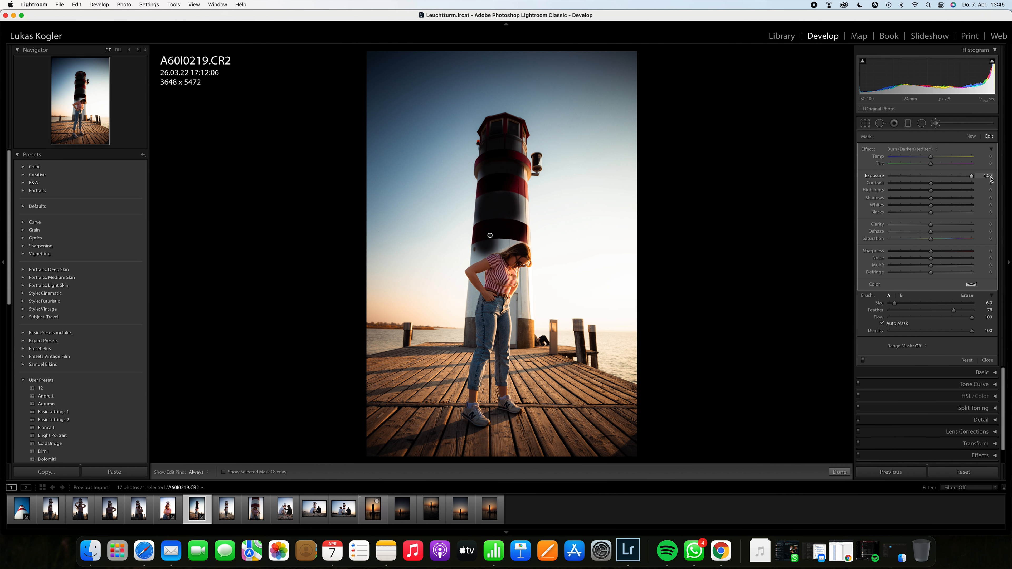
Step: Extend the brush stroke over the lighthouse's upper section below the lamp
key("h")
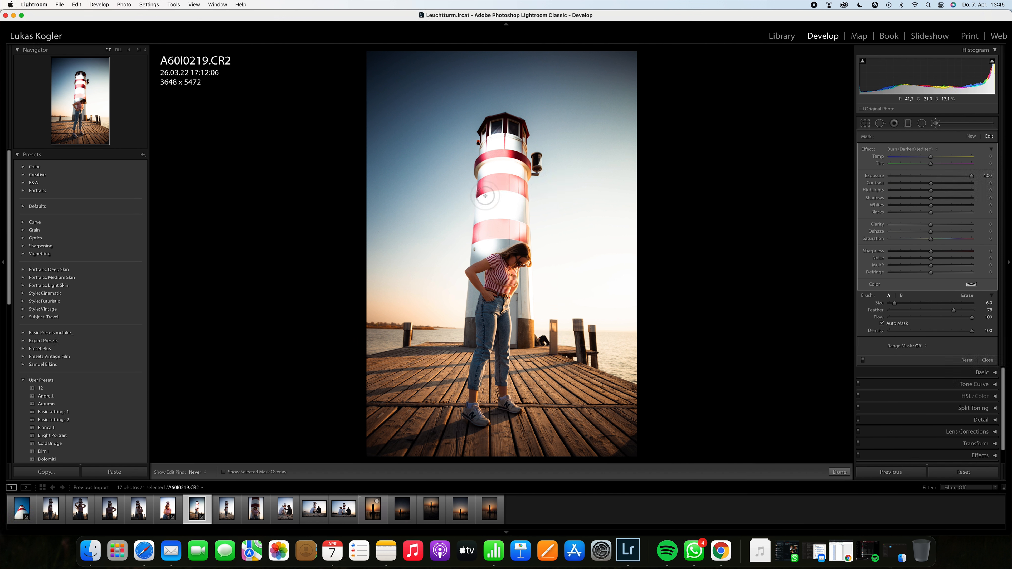
left_click_drag(514, 159, 518, 154)
key("h")
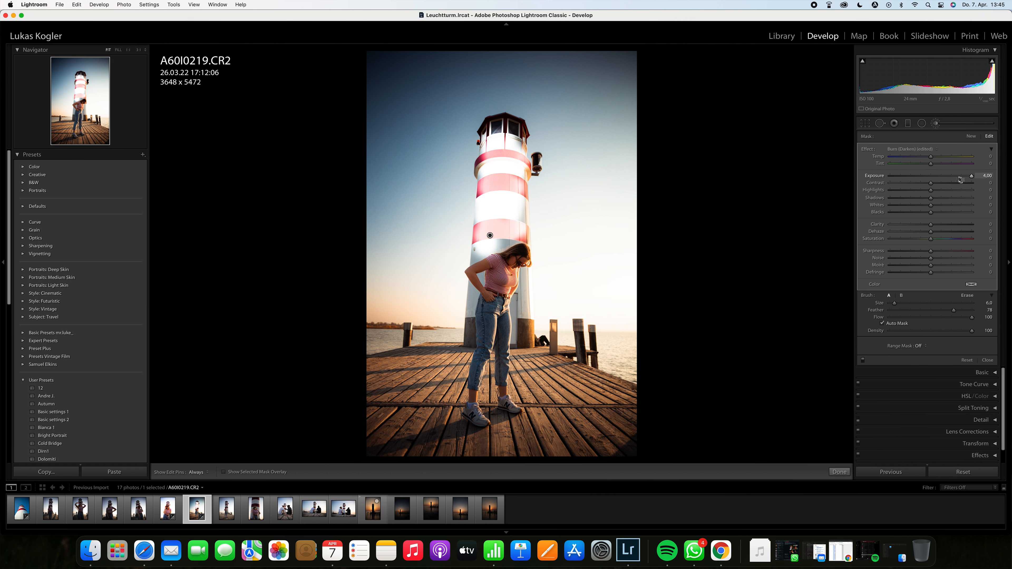
Step: Set the brush effect's exposure to -0.28 and temperature to -100
mouse_move(939, 177)
left_mouse_down()
mouse_move(927, 157)
mouse_move(883, 160)
mouse_move(928, 177)
left_mouse_up()
key("h")
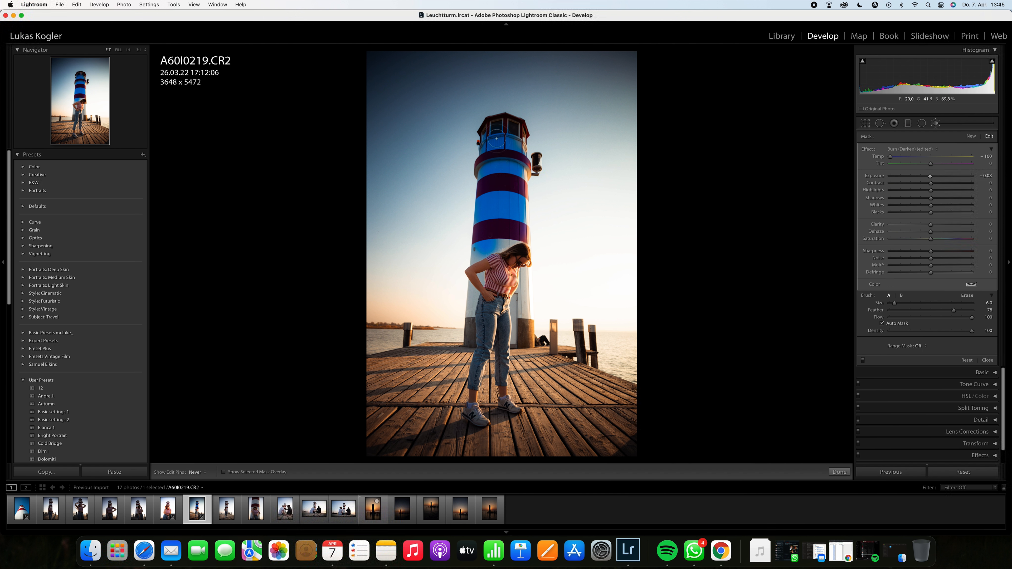
key("h")
key("h")
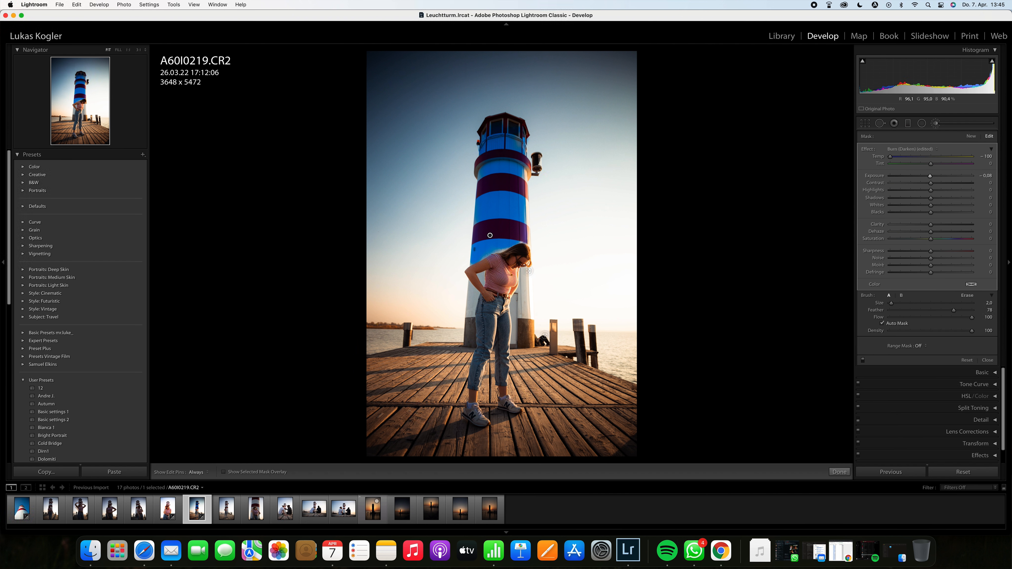
Step: Paint the adjustment brush over the lighthouse's lower stripes beside the woman at 1:1 zoom
left_click(524, 316)
left_click_drag(523, 286, 524, 275)
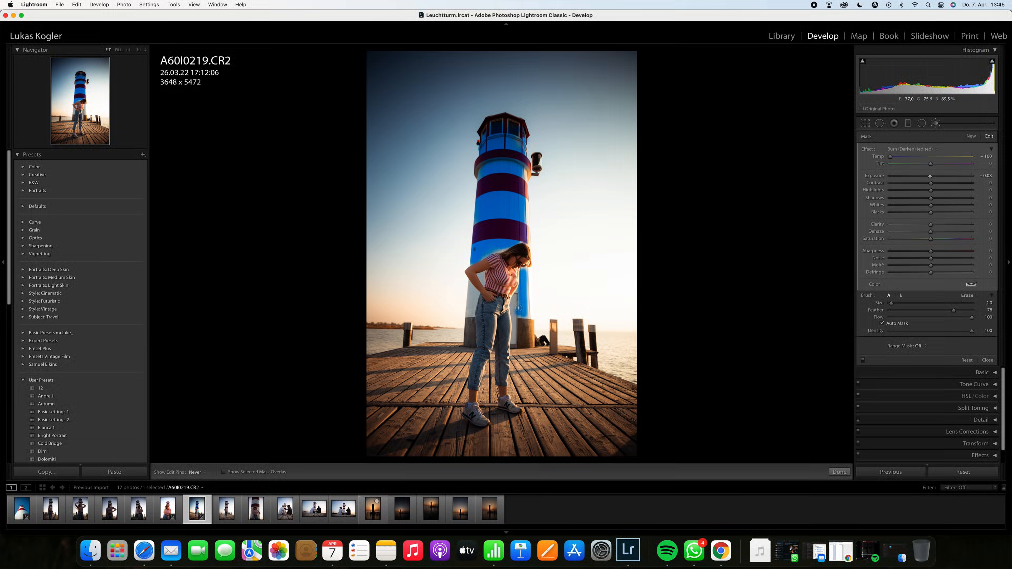
key("h")
left_click(128, 49)
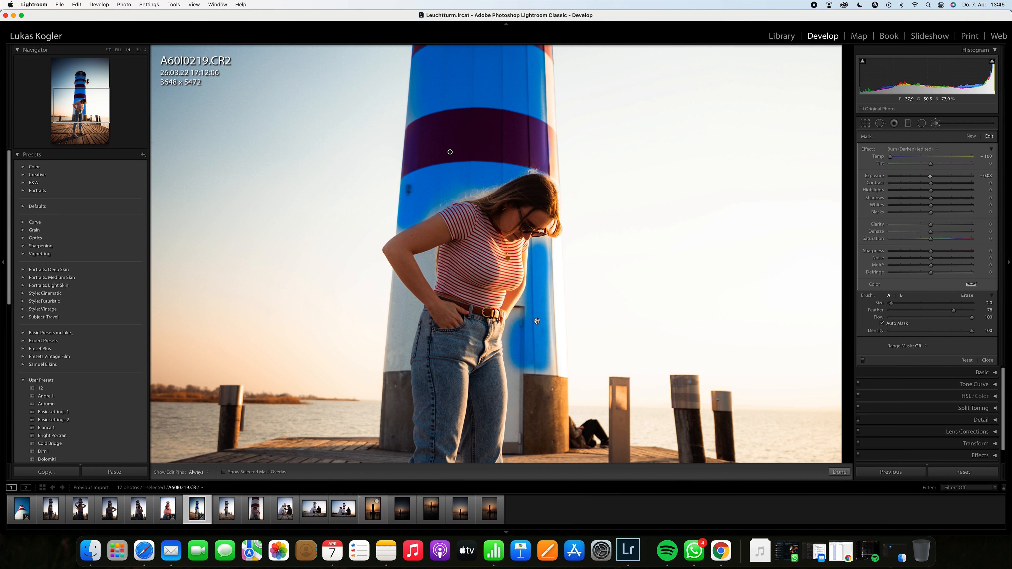
mouse_move(524, 328)
left_mouse_down()
mouse_move(522, 301)
mouse_move(521, 316)
left_mouse_up()
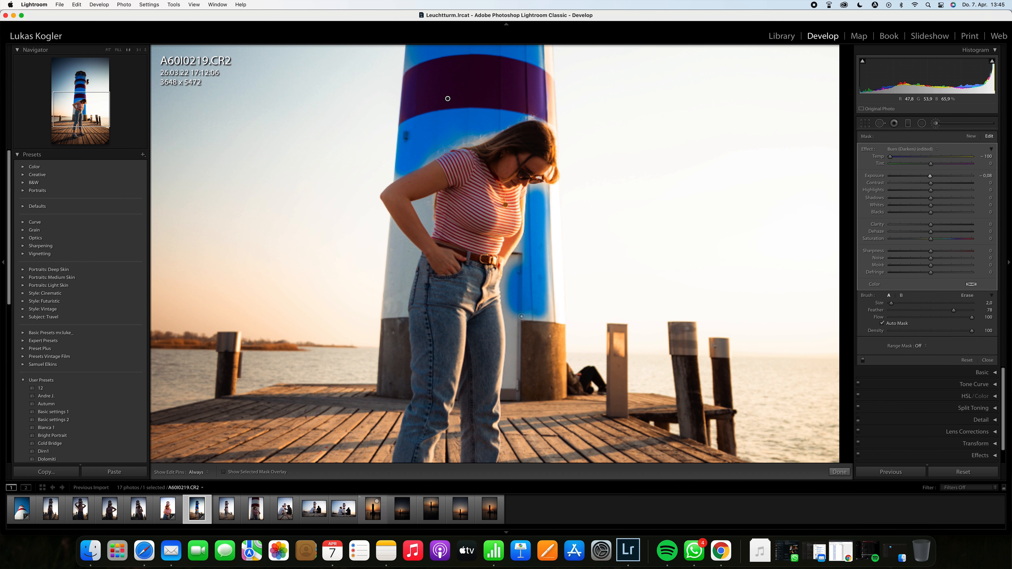
key("h")
mouse_move(517, 258)
left_mouse_down()
mouse_move(515, 389)
mouse_move(512, 355)
left_mouse_up()
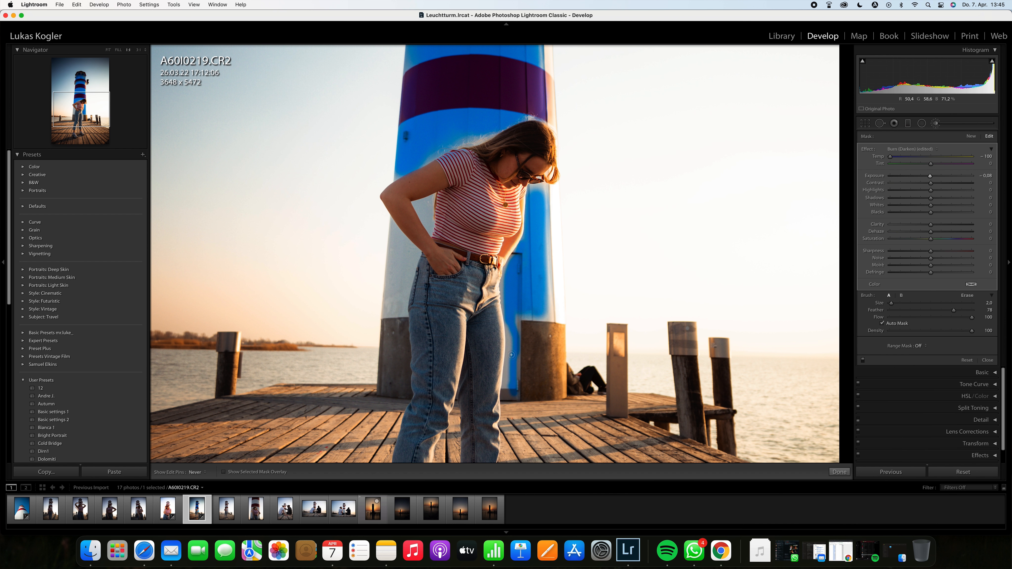
key("h")
mouse_move(516, 325)
left_mouse_down()
mouse_move(512, 390)
mouse_move(529, 306)
mouse_move(547, 311)
mouse_move(545, 219)
mouse_move(544, 288)
left_mouse_up()
key("h")
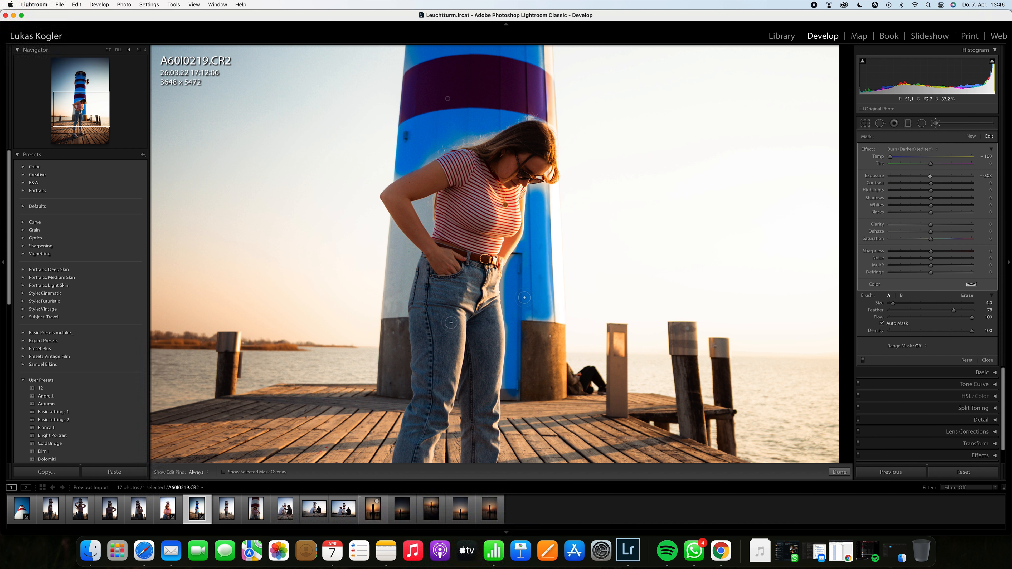
Step: Touch up the lighthouse's left edge and erase brush spill from the woman's arm and hair
mouse_move(399, 276)
left_mouse_down()
mouse_move(398, 315)
mouse_move(399, 243)
mouse_move(409, 267)
mouse_move(383, 314)
mouse_move(389, 250)
mouse_move(404, 242)
mouse_move(397, 239)
left_mouse_up()
key("alt")
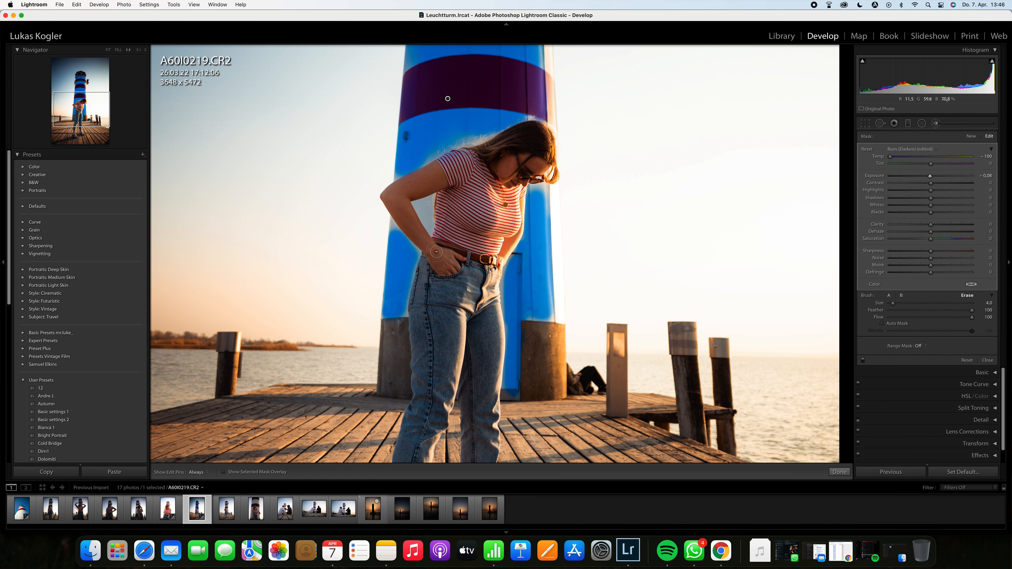
key("h")
key("h")
left_click_drag(423, 239, 414, 245)
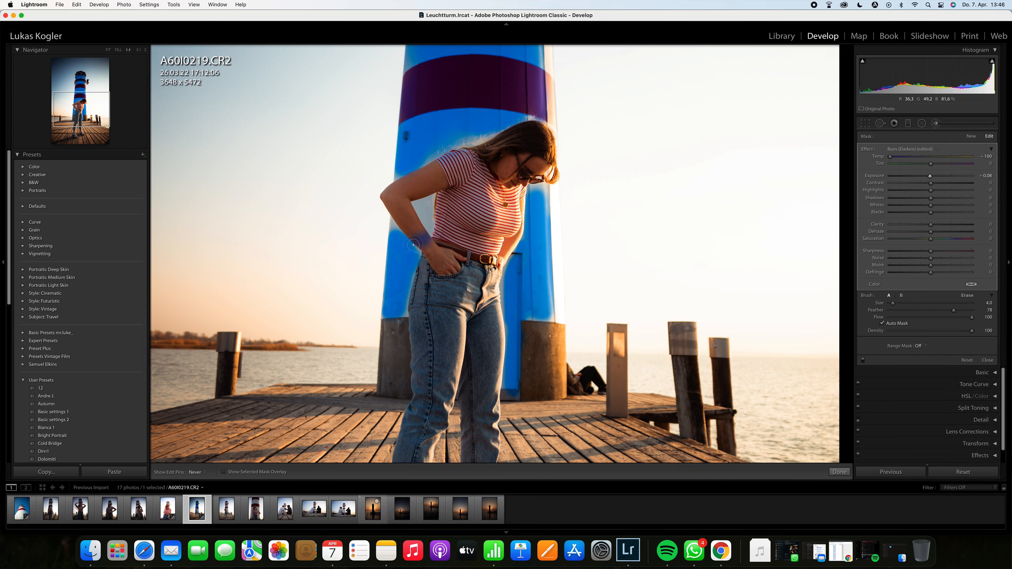
key("h")
key("alt")
key("h")
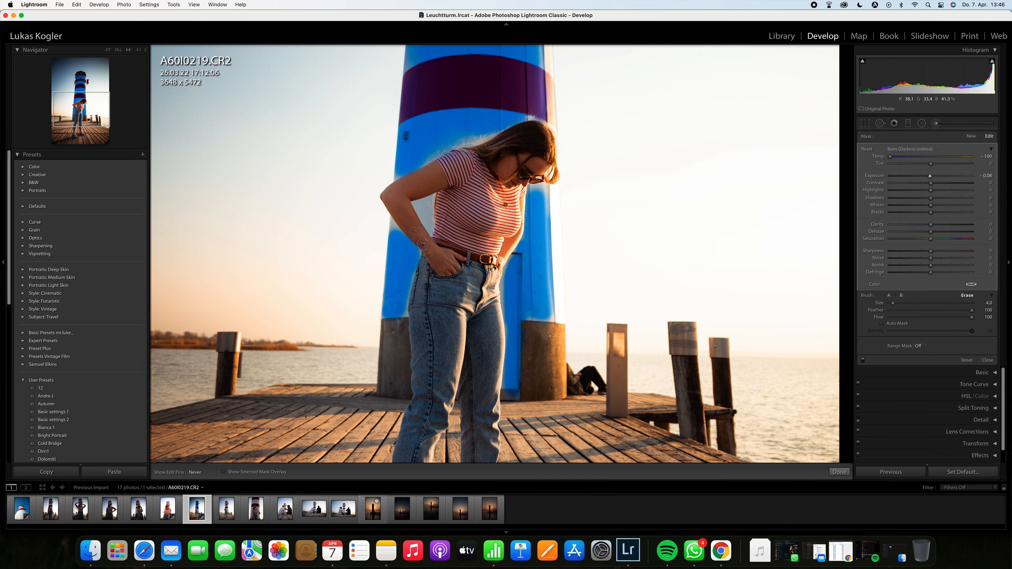
key("h")
key("h")
mouse_move(428, 203)
left_mouse_down()
mouse_move(430, 227)
mouse_move(422, 209)
left_mouse_up()
key("h")
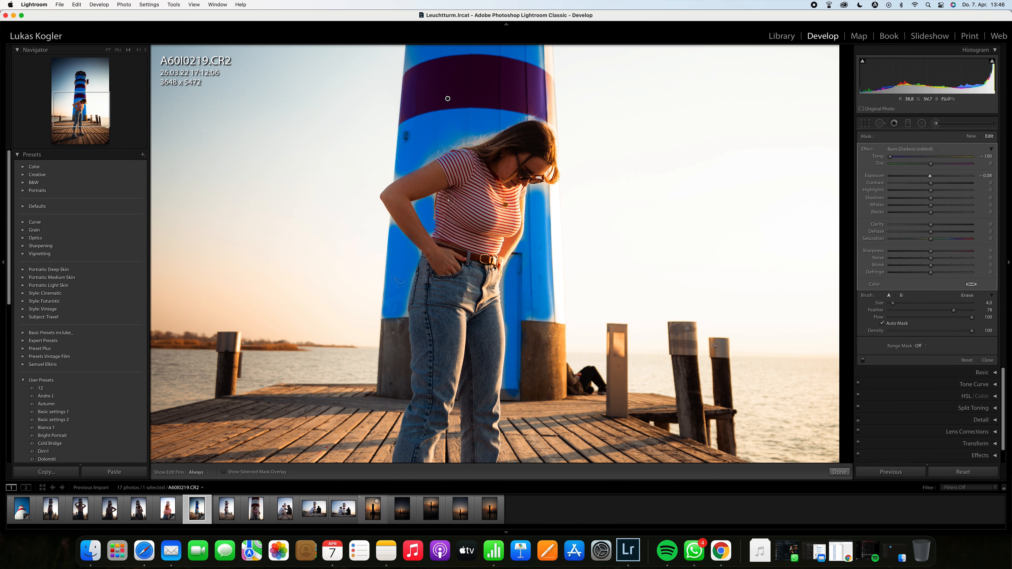
Step: Paint the brush over the lighthouse's upper stripes below the lamp and return to the fit view
left_click_drag(499, 186, 500, 332)
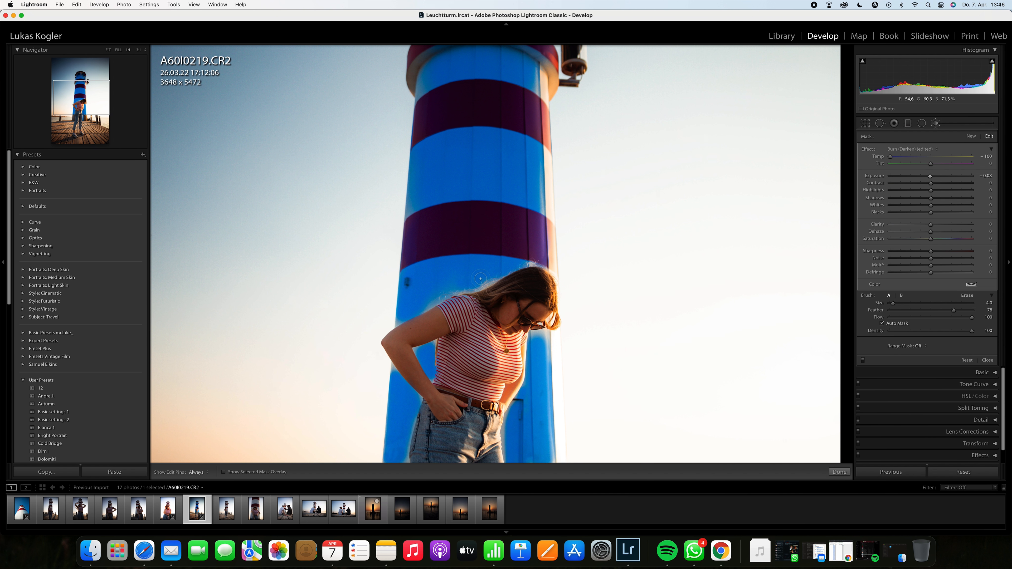
mouse_move(550, 207)
left_mouse_down()
mouse_move(549, 150)
mouse_move(554, 267)
mouse_move(546, 73)
mouse_move(548, 92)
left_mouse_up()
key("h")
left_click_drag(451, 240, 453, 428)
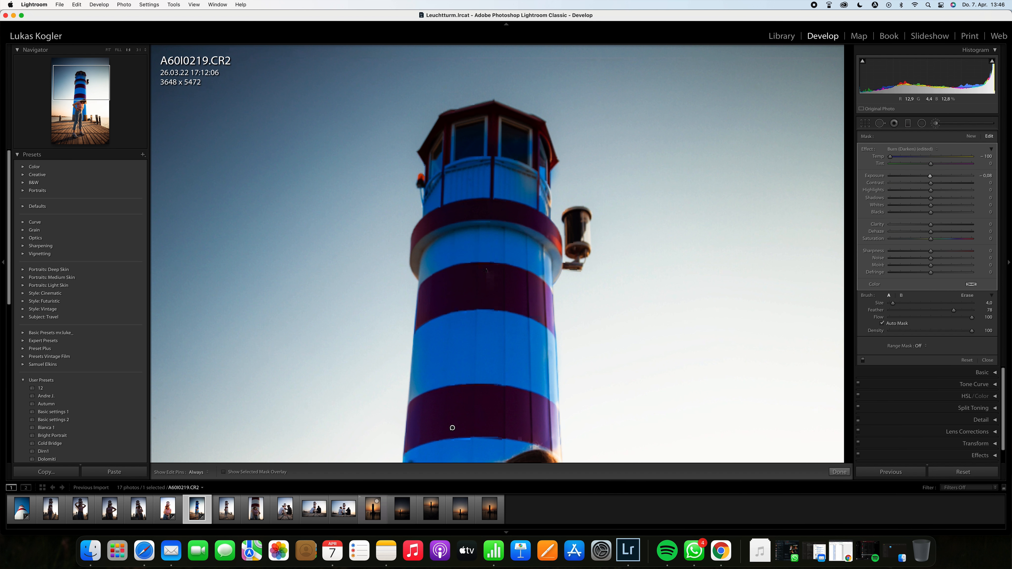
key("h")
key("h")
left_click_drag(490, 276, 484, 199)
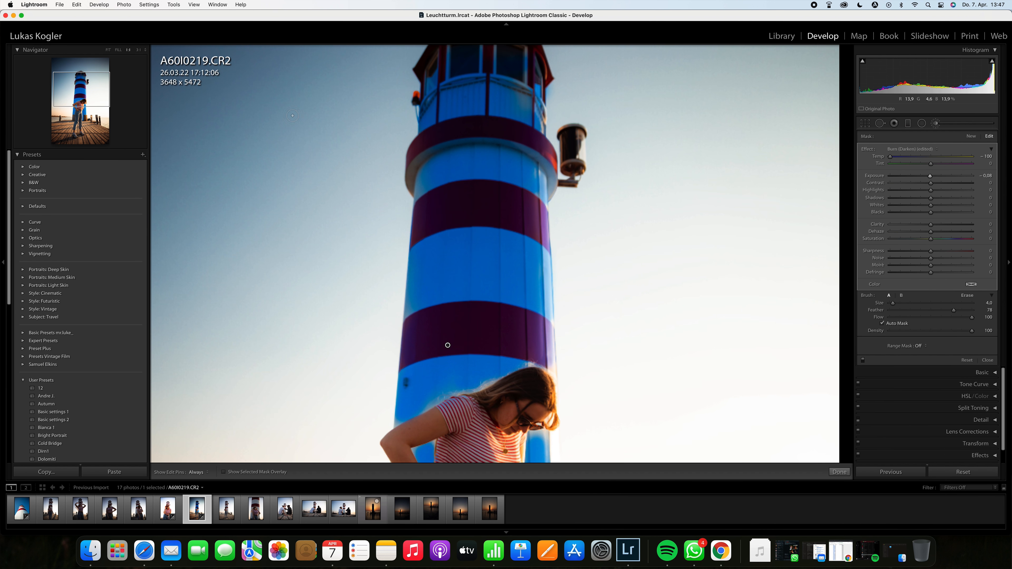
left_click(104, 50)
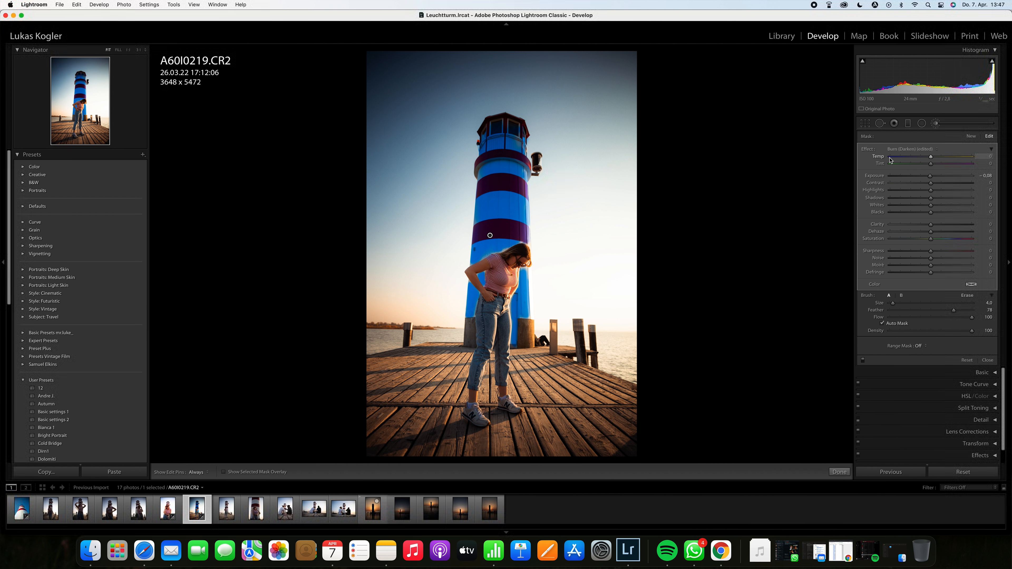
Step: Set the brush effect's exposure to 0.40 and contrast to 7, toggling the effect on and off to compare
left_click_drag(933, 178, 936, 180)
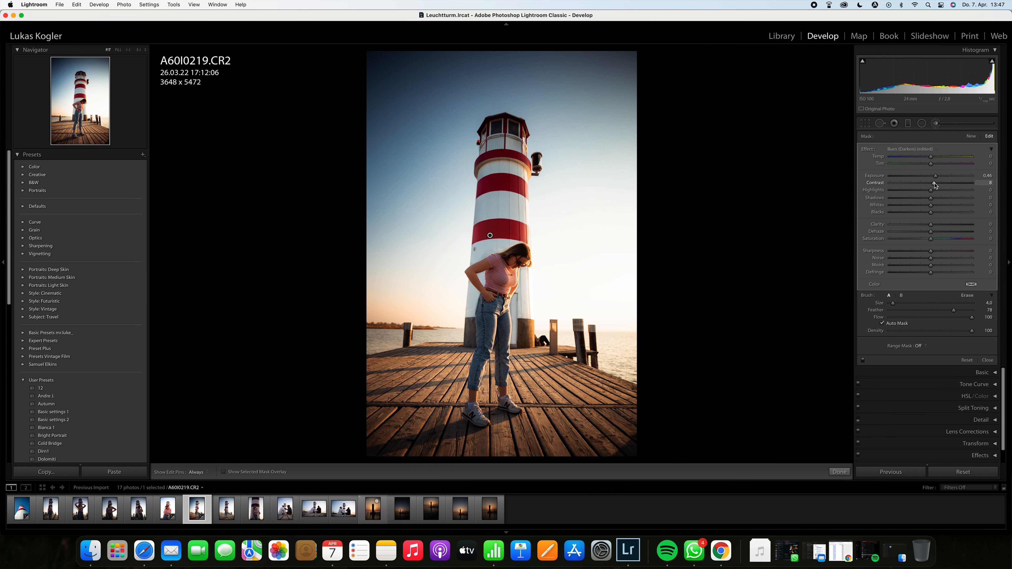
left_click_drag(902, 242, 949, 242)
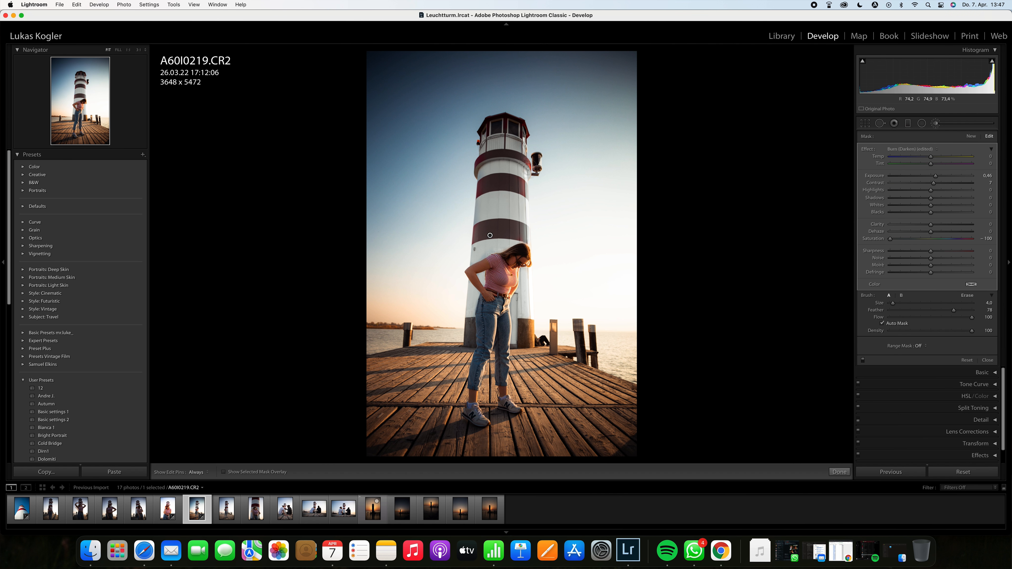
left_click(932, 239)
left_click_drag(932, 240, 933, 240)
double_click(932, 240)
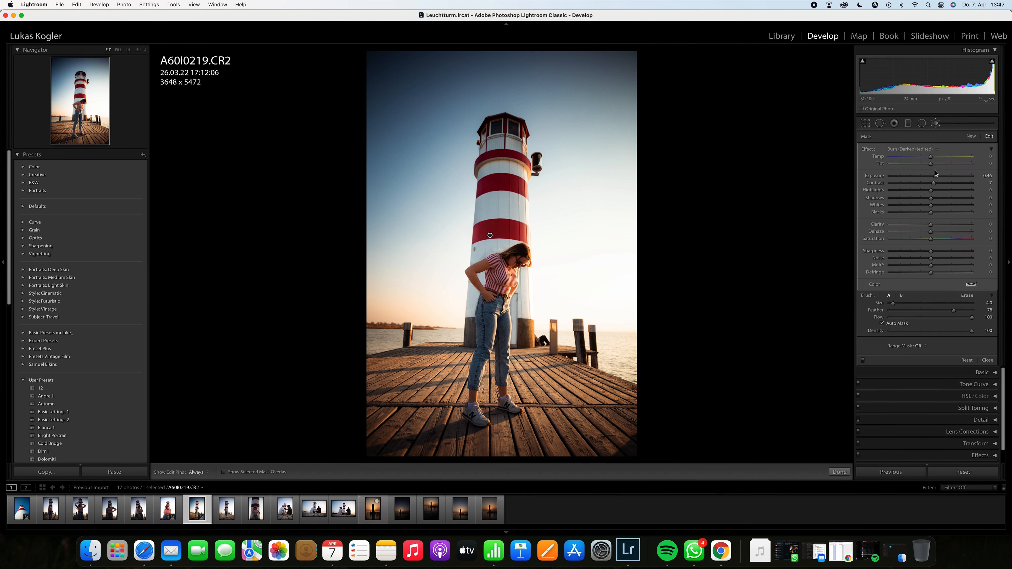
left_click(863, 361)
left_click(864, 361)
left_click(863, 361)
left_click(863, 361)
Step: Lower the brush exposure to 0.21 and toggle the effect on and off to compare before and after
left_click(936, 177)
left_click_drag(936, 179, 933, 179)
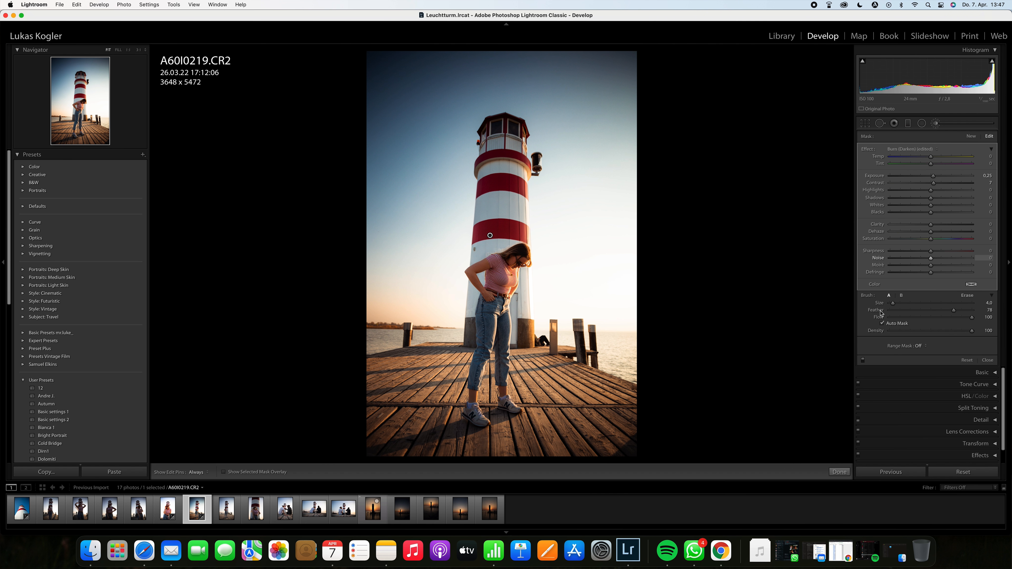
left_click(863, 359)
left_click(863, 361)
left_click(863, 360)
left_click(863, 360)
left_click(864, 360)
left_click(863, 360)
Step: Start a new brush mask and paint over the wooden pier deck with the mask overlay shown
left_click(936, 124)
left_click(936, 124)
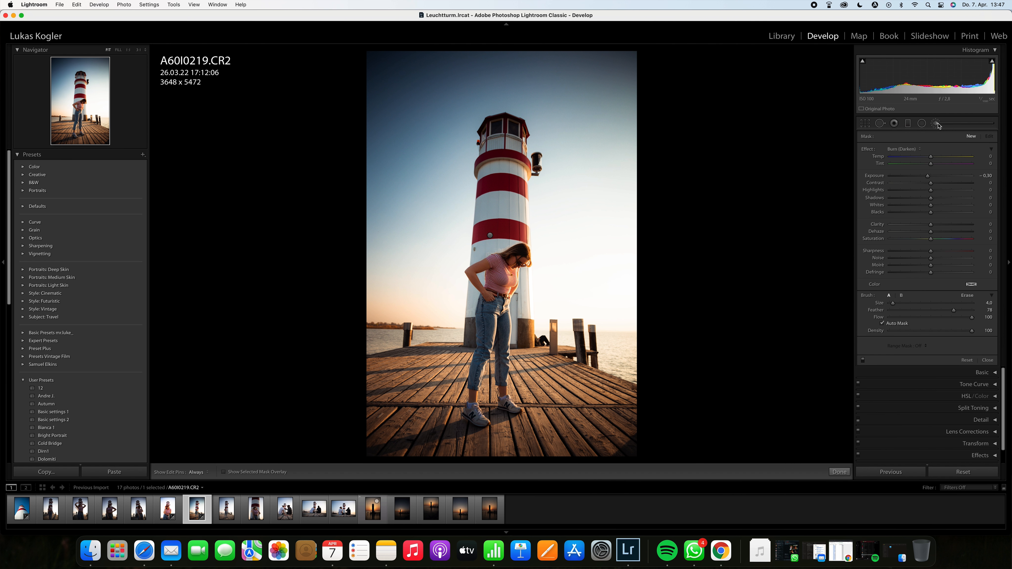
scroll(426, 437, "up", 3)
key("h")
mouse_move(450, 441)
left_mouse_down()
mouse_move(420, 432)
mouse_move(394, 395)
mouse_move(413, 397)
mouse_move(383, 388)
mouse_move(375, 398)
mouse_move(422, 372)
mouse_move(382, 380)
mouse_move(427, 369)
mouse_move(428, 417)
mouse_move(449, 440)
mouse_move(481, 445)
mouse_move(611, 439)
mouse_move(577, 399)
mouse_move(552, 415)
mouse_move(549, 390)
mouse_move(529, 372)
mouse_move(533, 393)
mouse_move(540, 373)
mouse_move(555, 371)
mouse_move(631, 413)
mouse_move(576, 381)
mouse_move(450, 360)
left_mouse_up()
key("o")
mouse_move(442, 413)
left_mouse_down()
mouse_move(490, 401)
mouse_move(491, 375)
mouse_move(493, 393)
left_mouse_up()
scroll(457, 418, "down", 6)
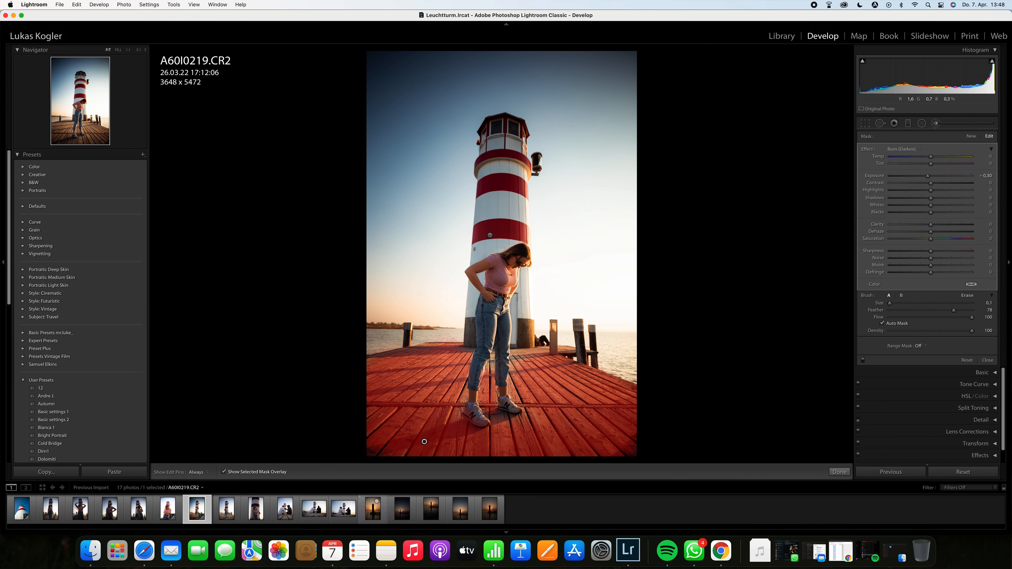
mouse_move(491, 363)
left_mouse_down()
mouse_move(490, 373)
mouse_move(532, 353)
mouse_move(520, 353)
mouse_move(568, 356)
left_mouse_up()
key("o")
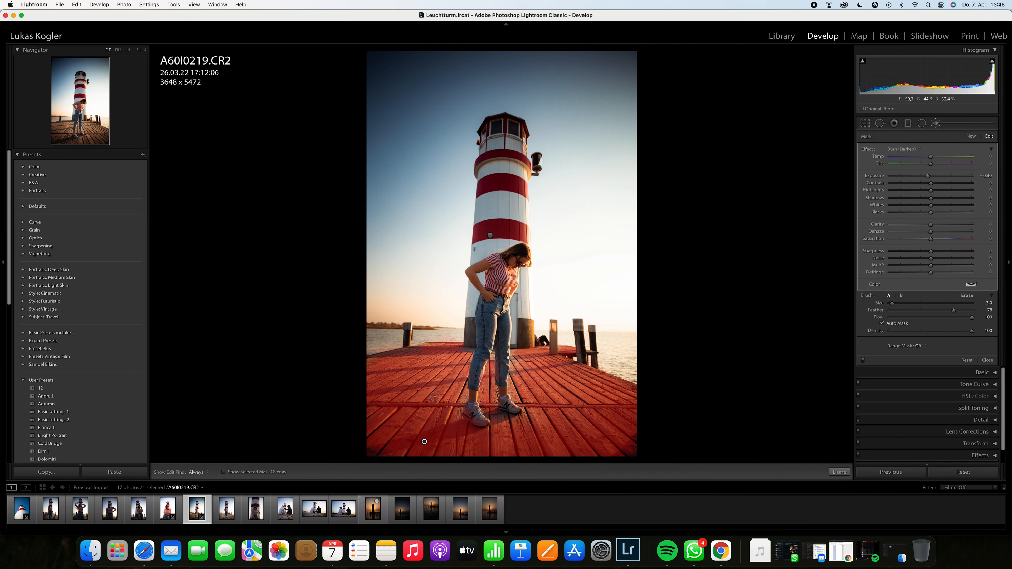
Step: Set the pier brush's exposure to 0, temperature to 12, tint to 21 and saturation to -10, toggling to compare
double_click(929, 176)
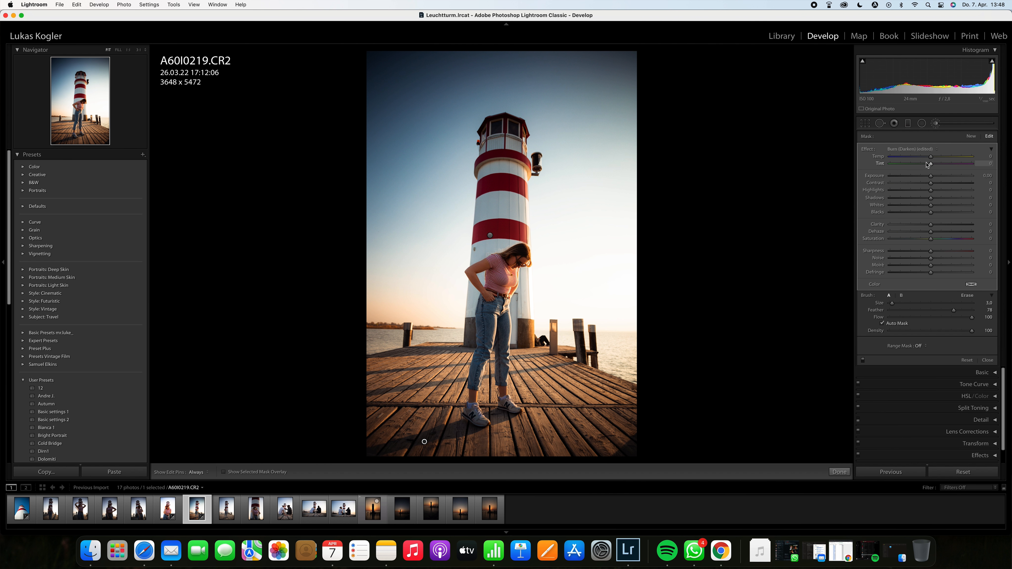
left_click_drag(930, 164, 936, 165)
left_click(939, 156)
left_click_drag(940, 159, 937, 160)
left_click_drag(931, 239, 926, 240)
left_click(864, 362)
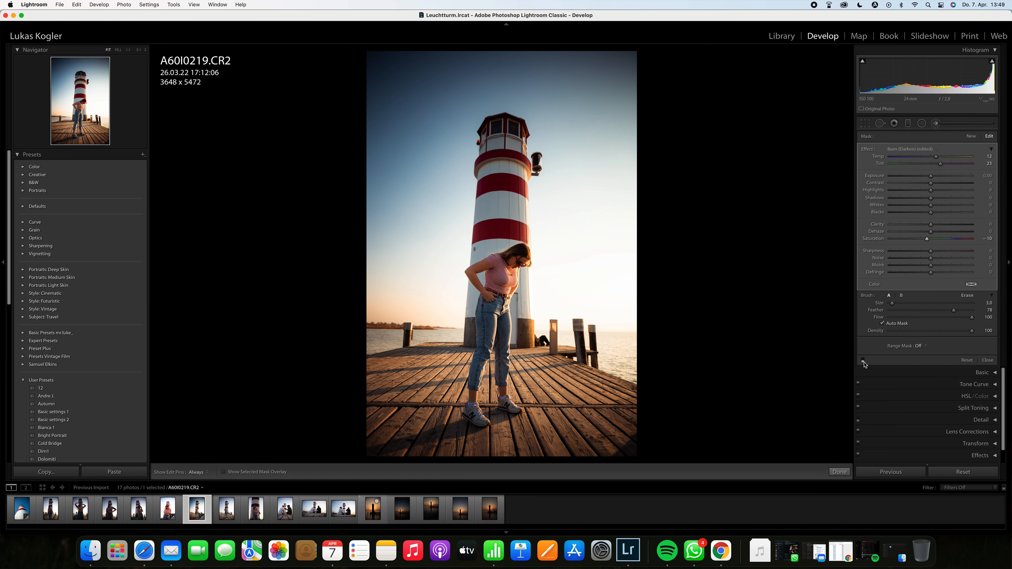
left_click(864, 361)
left_click(864, 362)
left_click(863, 361)
left_click(864, 362)
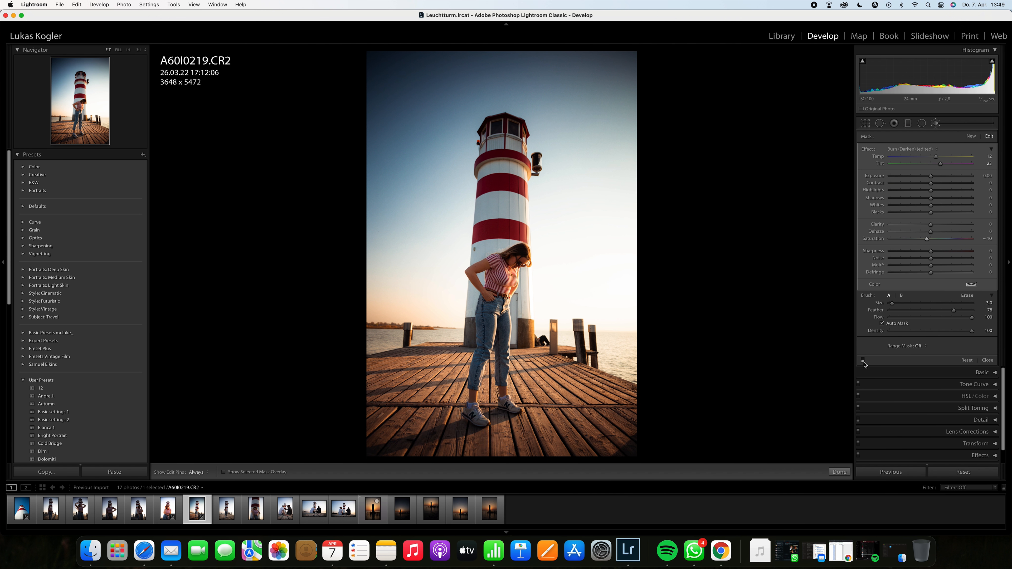
left_click(863, 362)
Step: Raise the pier brush's exposure to 0.31, add some clarity, nudge the temperature, and close the brush tool
left_click_drag(931, 175, 927, 178)
mouse_move(930, 225)
left_mouse_down()
mouse_move(911, 225)
mouse_move(944, 226)
mouse_move(935, 225)
left_mouse_up()
left_click_drag(931, 176, 935, 179)
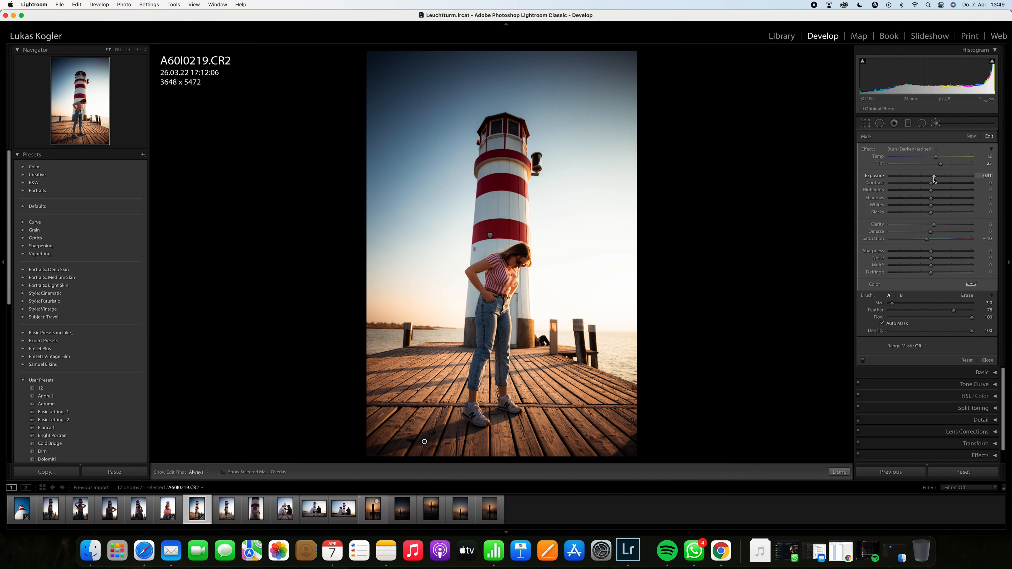
mouse_move(932, 183)
left_mouse_down()
mouse_move(922, 192)
mouse_move(944, 192)
mouse_move(925, 193)
mouse_move(939, 200)
left_mouse_up()
double_click(934, 199)
left_click_drag(937, 156, 939, 158)
left_click(937, 125)
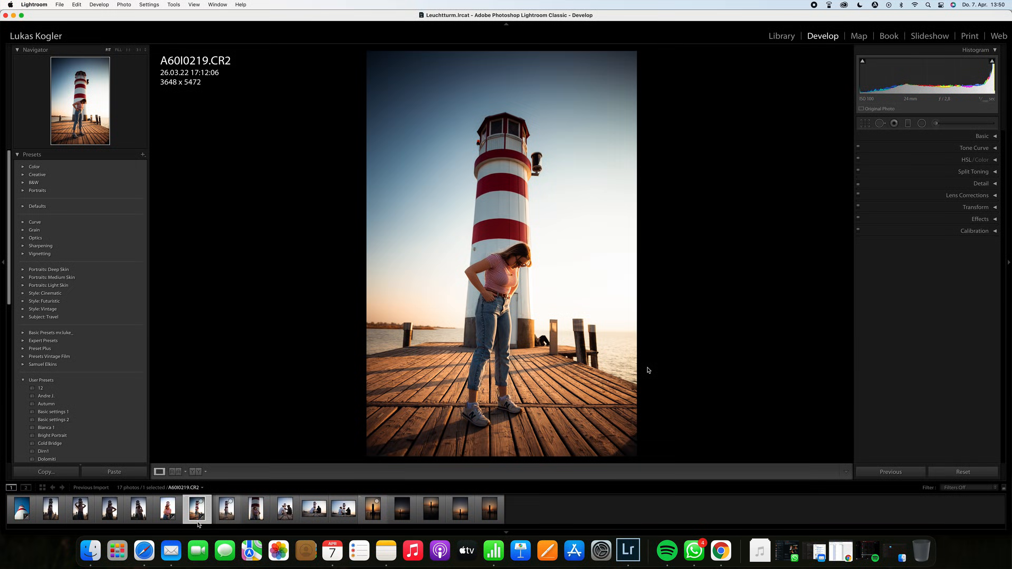
Step: Select the next lighthouse photo together with the edited one and synchronize all settings to it
left_click(228, 509)
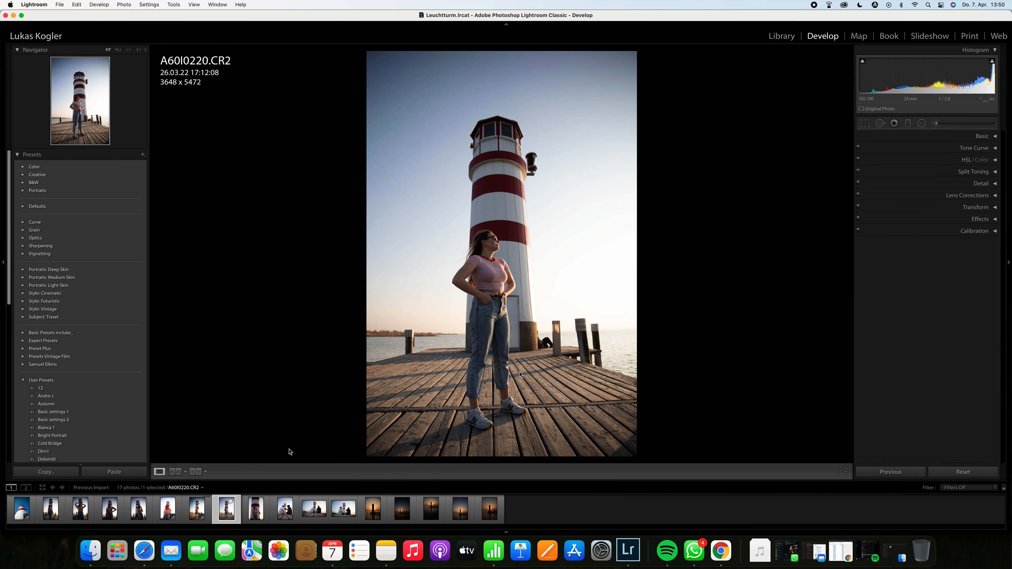
left_click(207, 506)
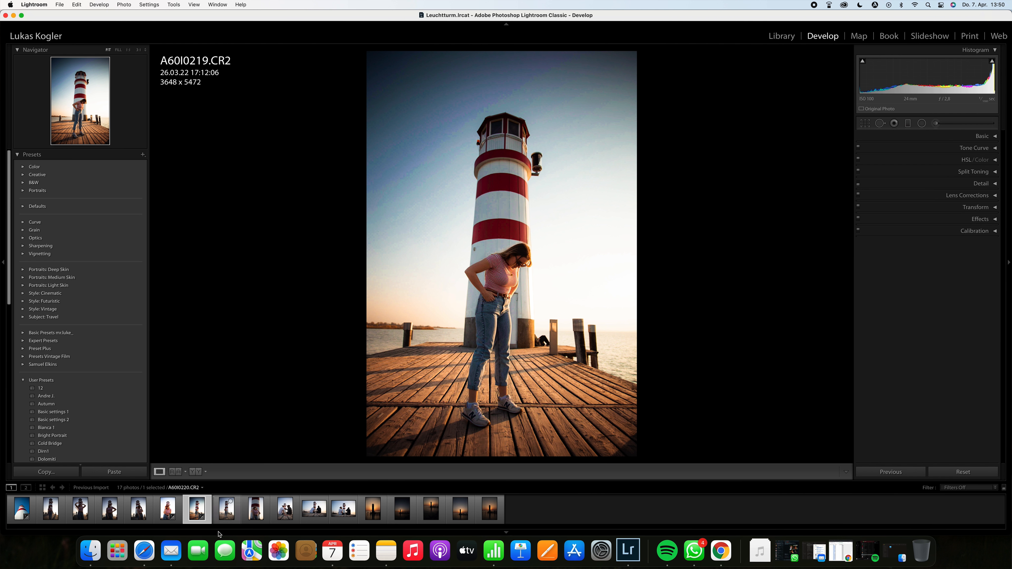
left_click(230, 514, "super")
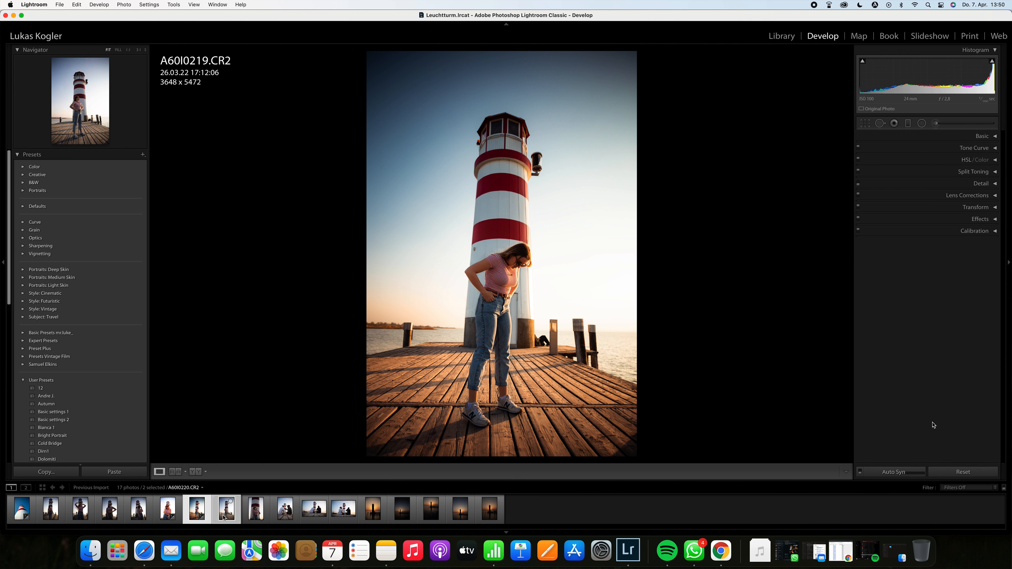
left_click(895, 472)
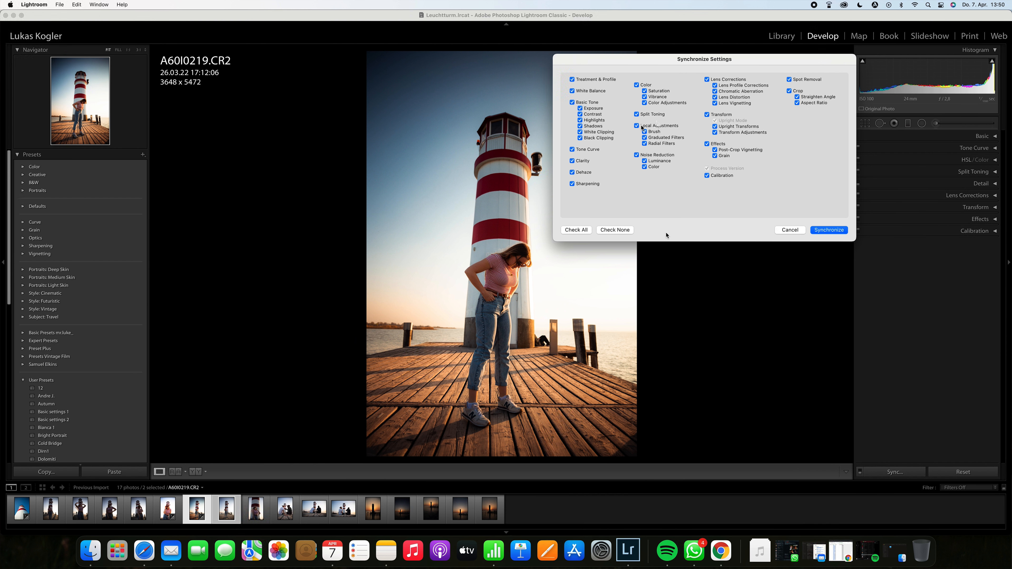
left_click(830, 233)
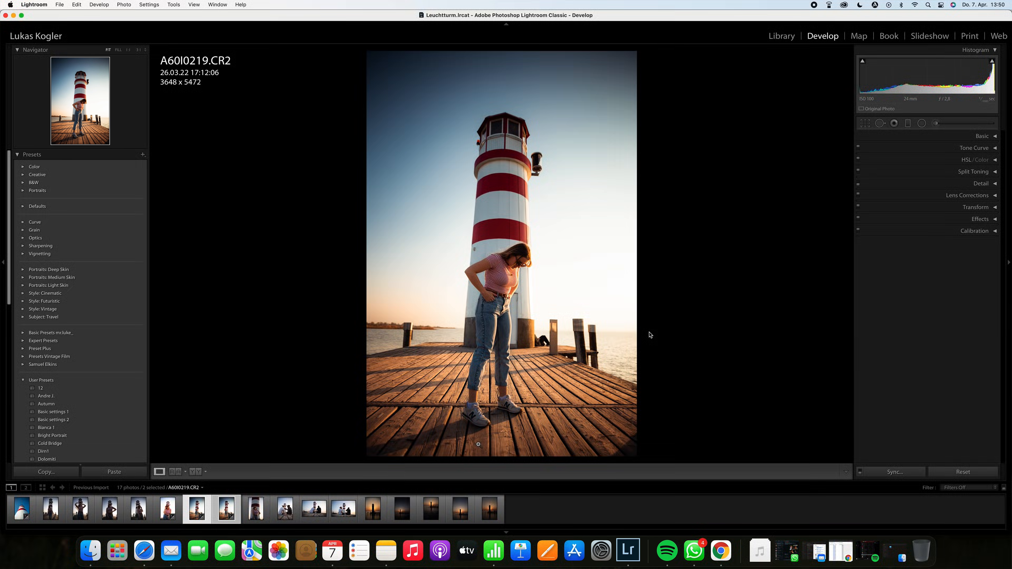
Step: Open the synced photo and shift its radial filter slightly left to center it on the woman
left_click(227, 511)
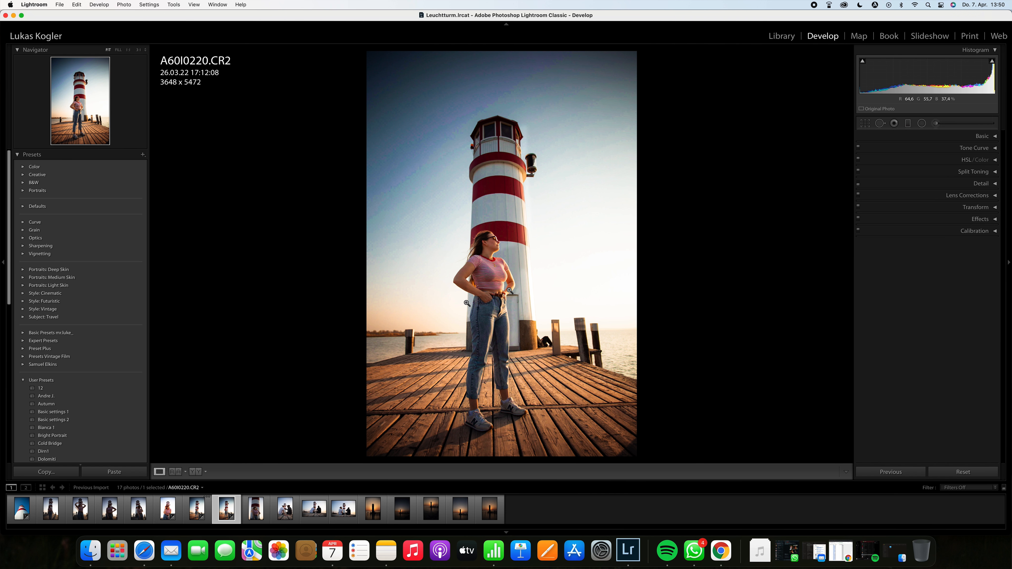
left_click(922, 124)
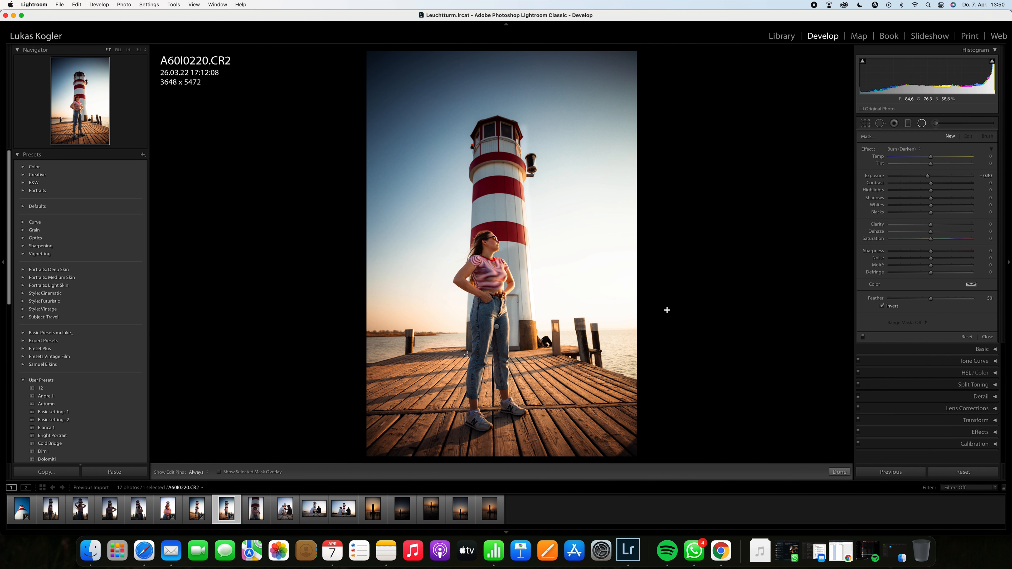
left_click(497, 326)
left_click_drag(490, 324, 480, 321)
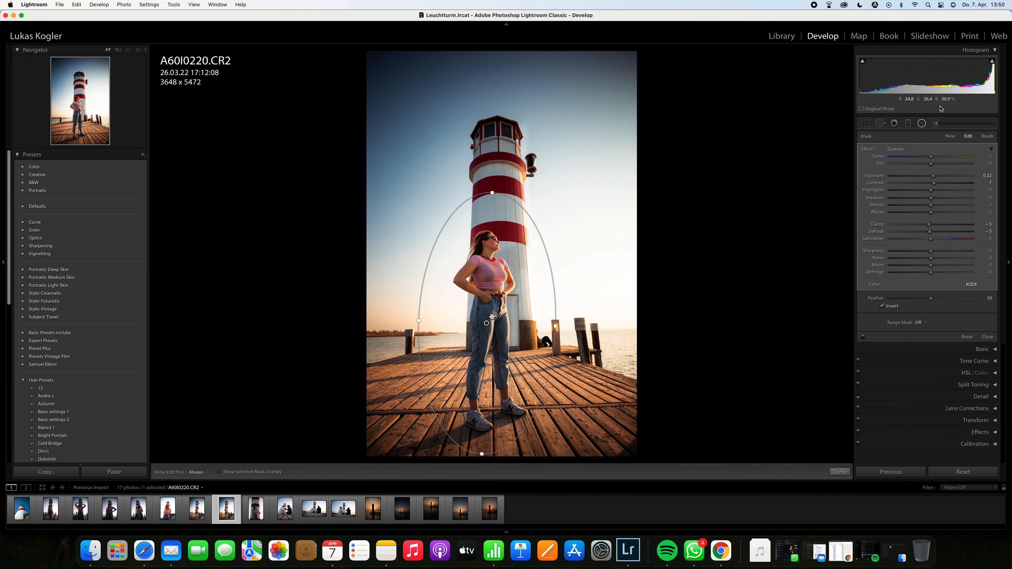
left_click(923, 124)
Step: Reopen the adjustment brush, select the woman's brush and erase its mask spill along the lighthouse beside her
left_click(936, 123)
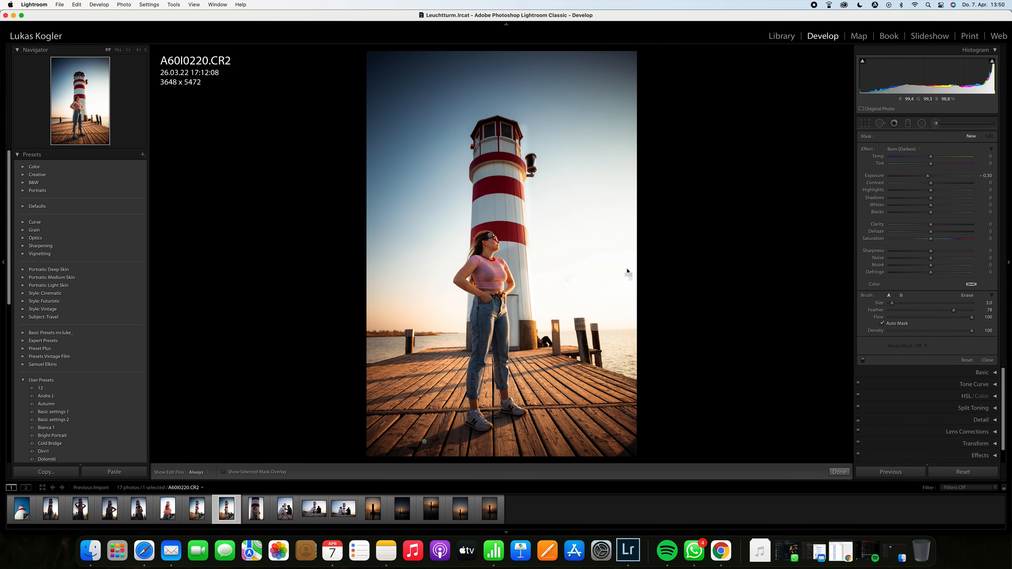
left_click(490, 235)
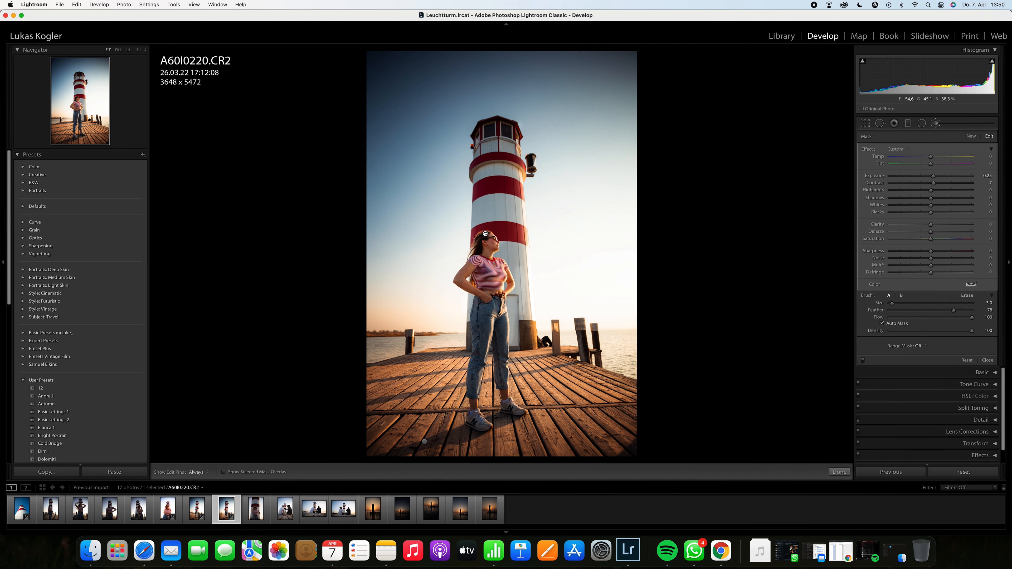
key("o")
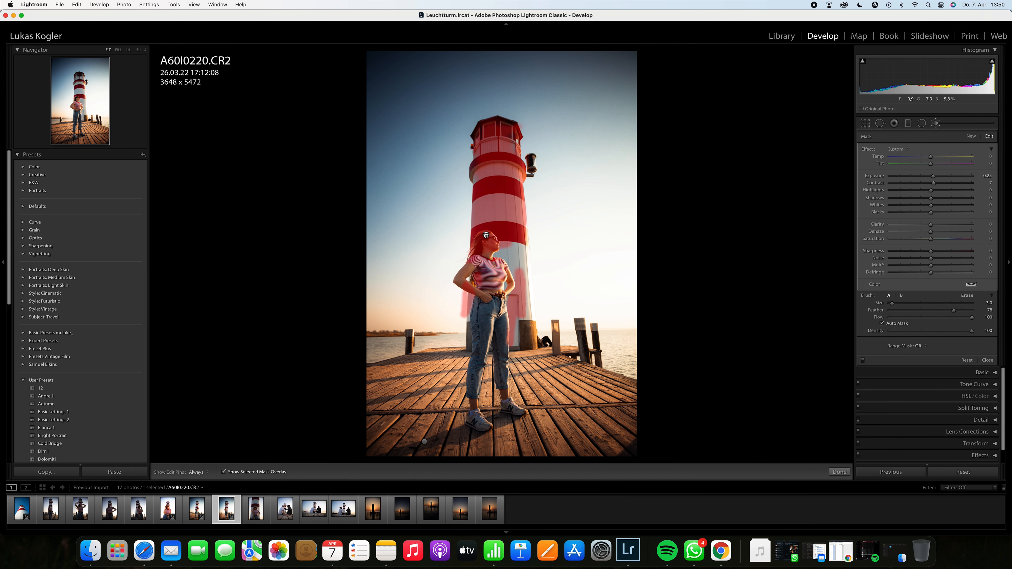
key("alt")
key("h")
key("h")
left_click_drag(457, 289, 461, 318)
left_click_drag(509, 239, 509, 257)
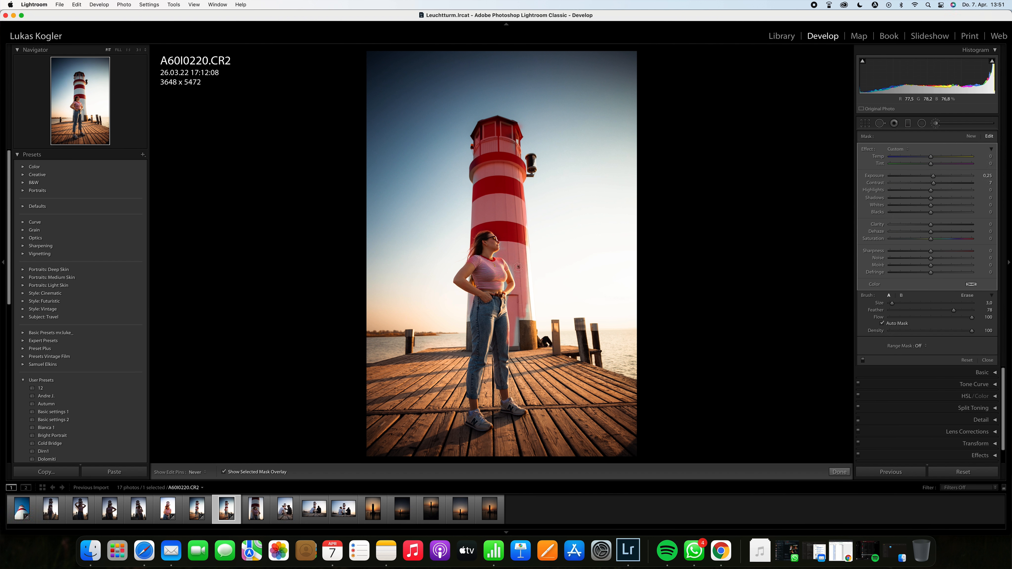
Step: Select the pier brush, erase its mask around the woman's feet, and close the brush tool
left_click(424, 443)
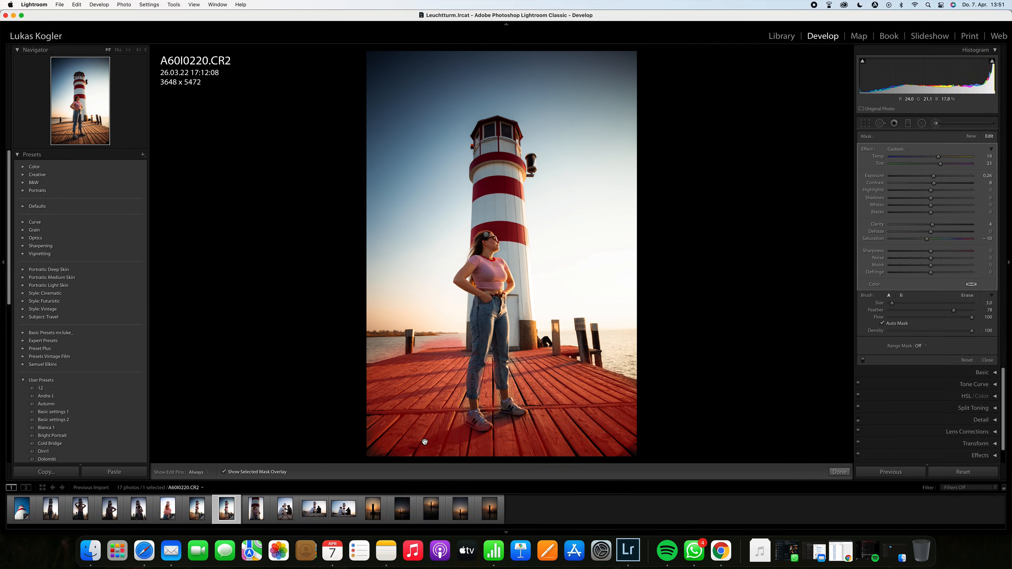
key("alt")
left_click_drag(489, 426, 515, 416)
key("h")
key("h")
left_click(921, 125)
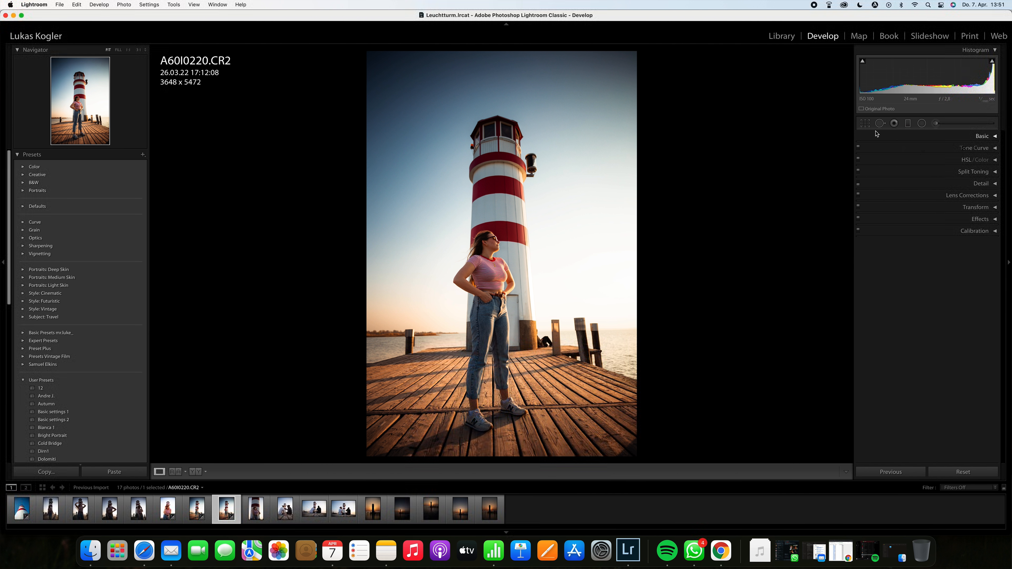
Step: Rotate the crop to an angle of about 0.96° to straighten the horizon and commit it
left_click(865, 124)
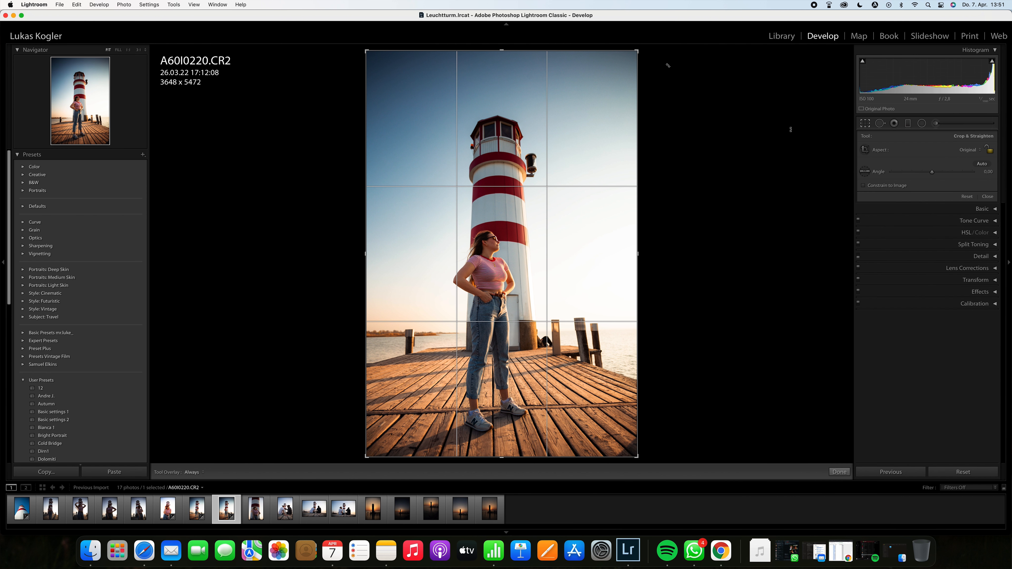
left_click_drag(651, 53, 653, 60)
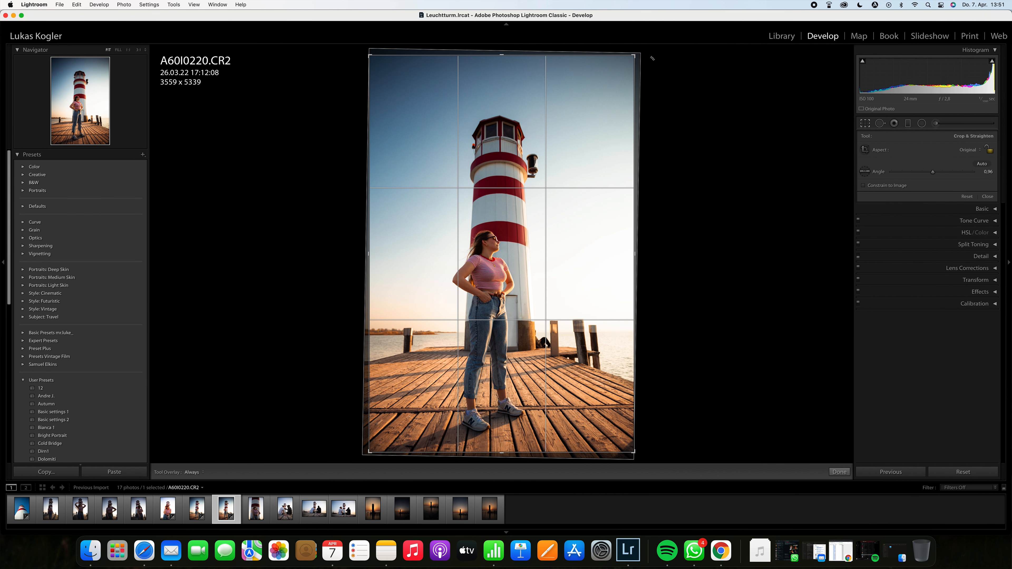
key("Return")
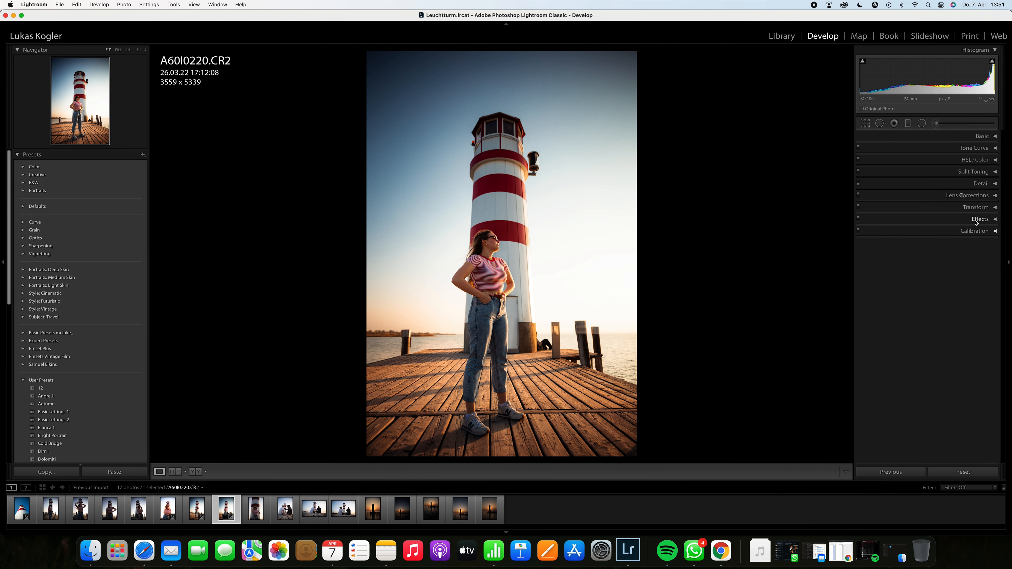
Step: Try Guided Upright by drawing guides along the woman, the lighthouse and the pier boards
left_click(992, 213)
left_click(866, 221)
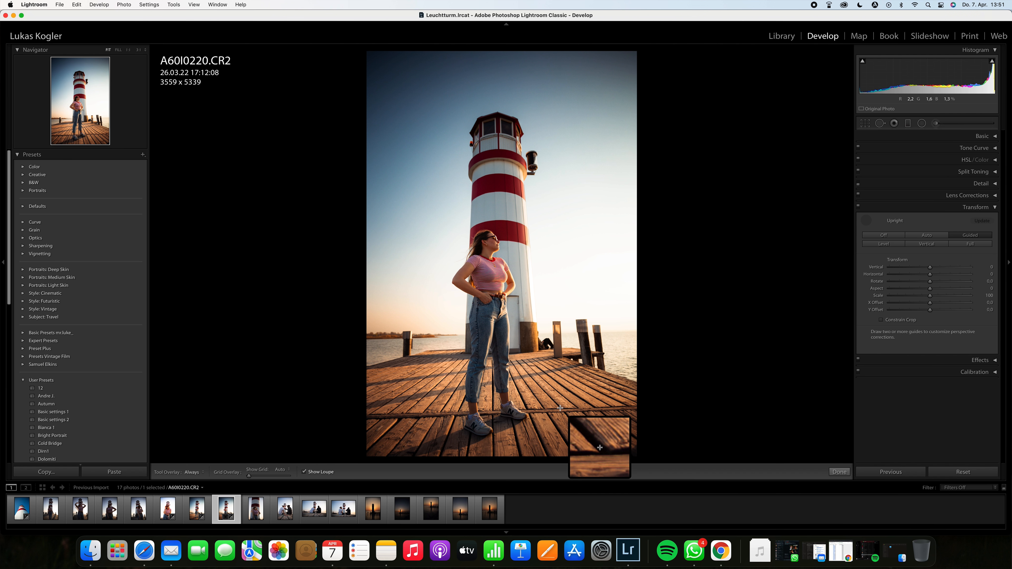
left_click_drag(560, 408, 516, 360)
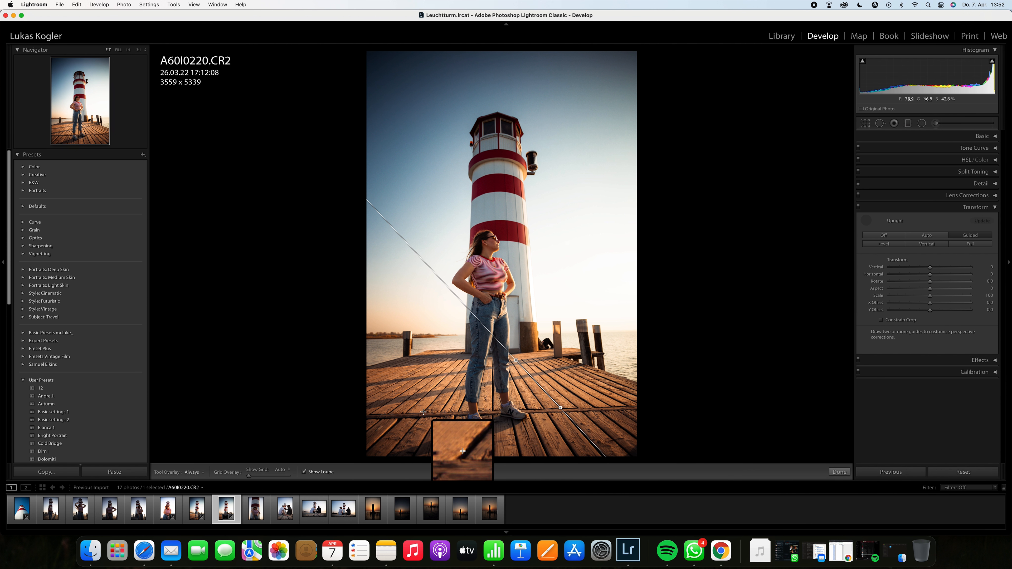
mouse_move(424, 412)
left_mouse_down()
mouse_move(427, 395)
mouse_move(468, 359)
left_mouse_up()
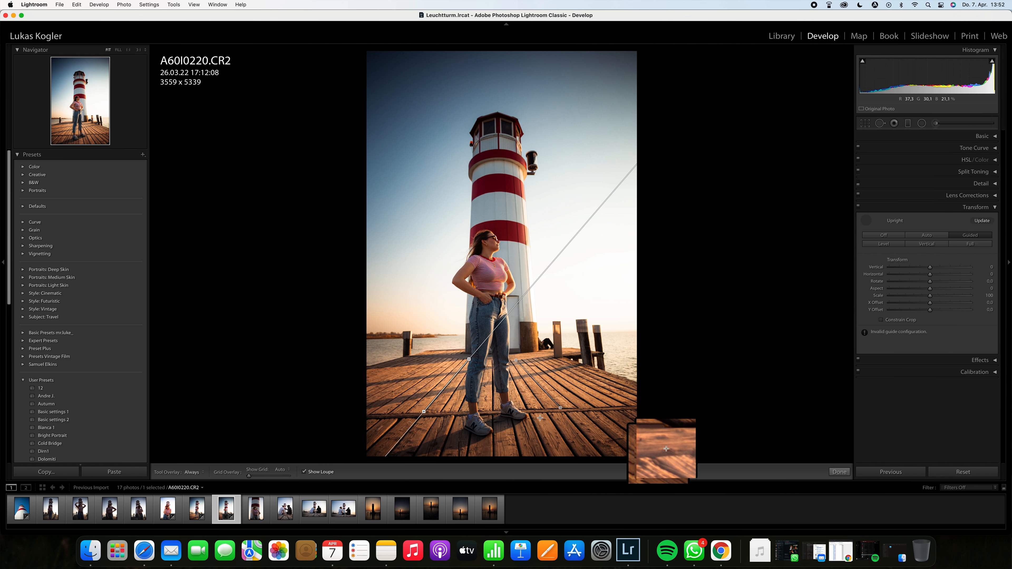
left_click_drag(369, 419, 629, 408)
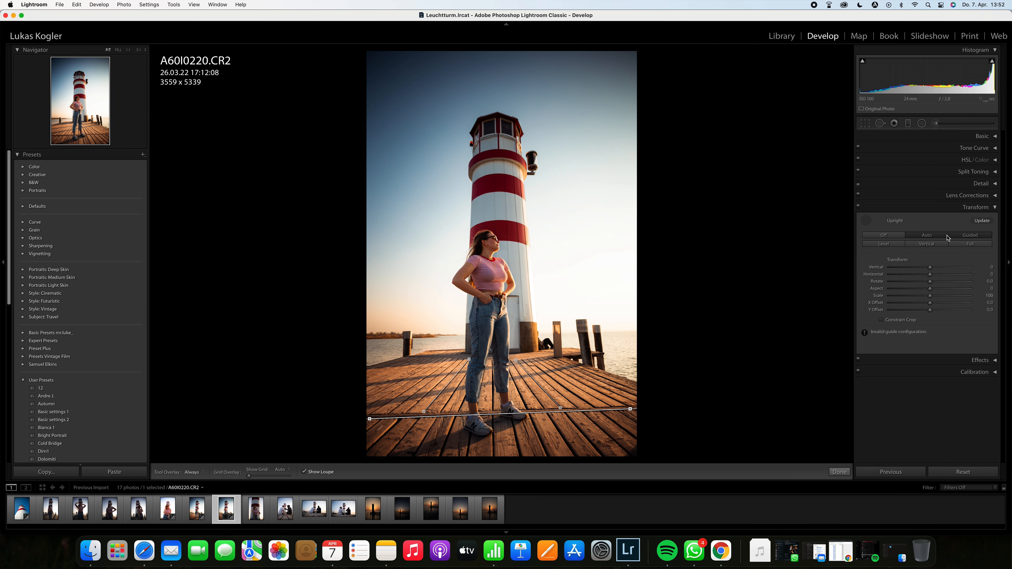
Step: Apply the Auto upright correction, toggle the transform on and off to compare, and collapse the Transform panel
left_click(930, 238)
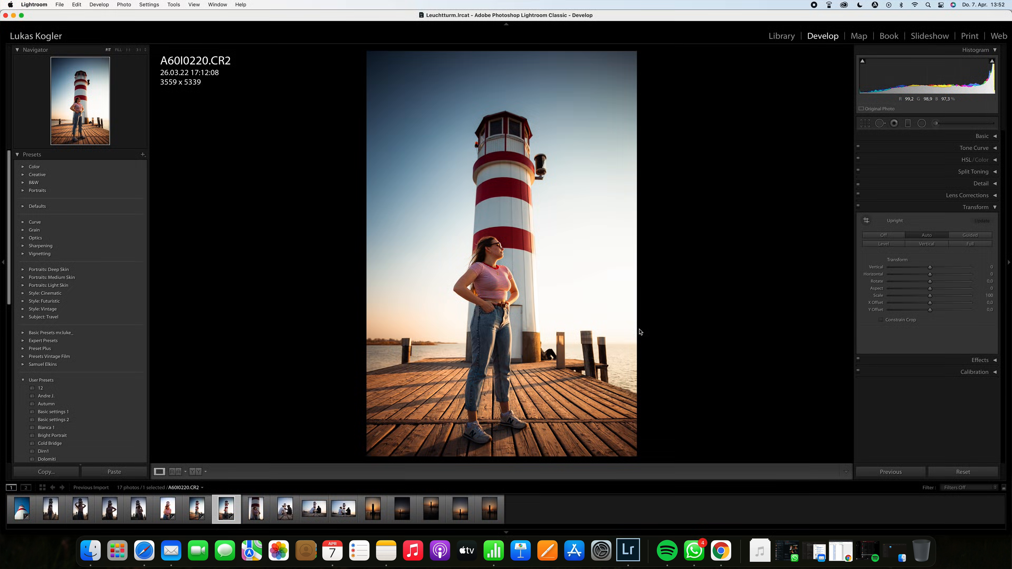
left_click(859, 207)
left_click(859, 207)
left_click(976, 211)
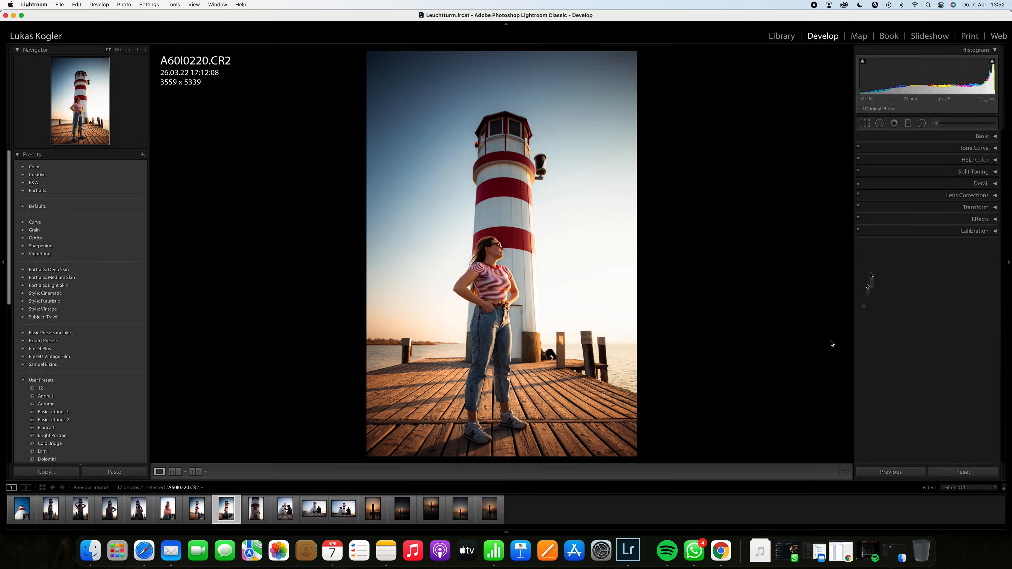
left_click(20, 155)
left_click(20, 157)
left_click(20, 155)
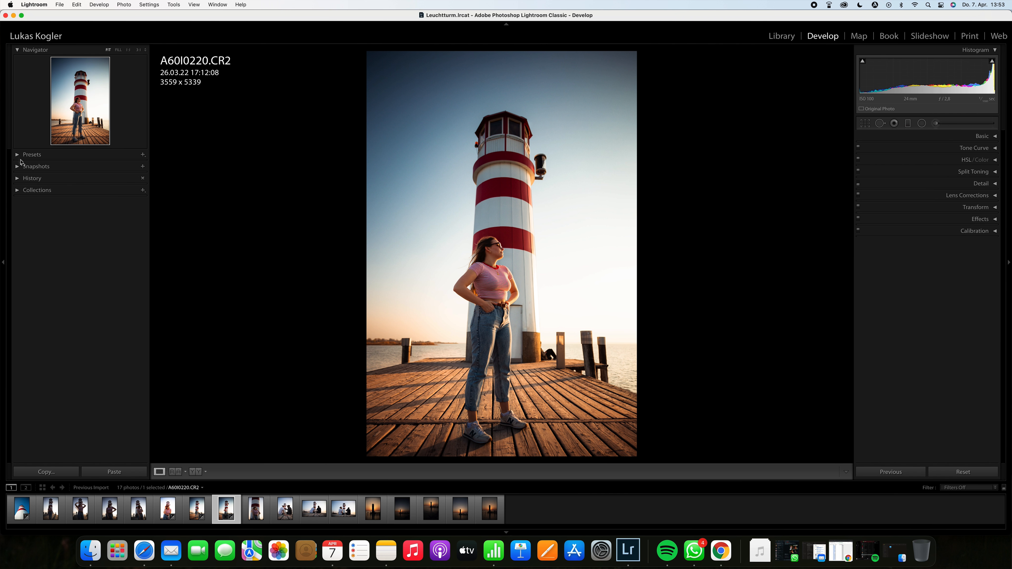
left_click(20, 155)
left_click(143, 155)
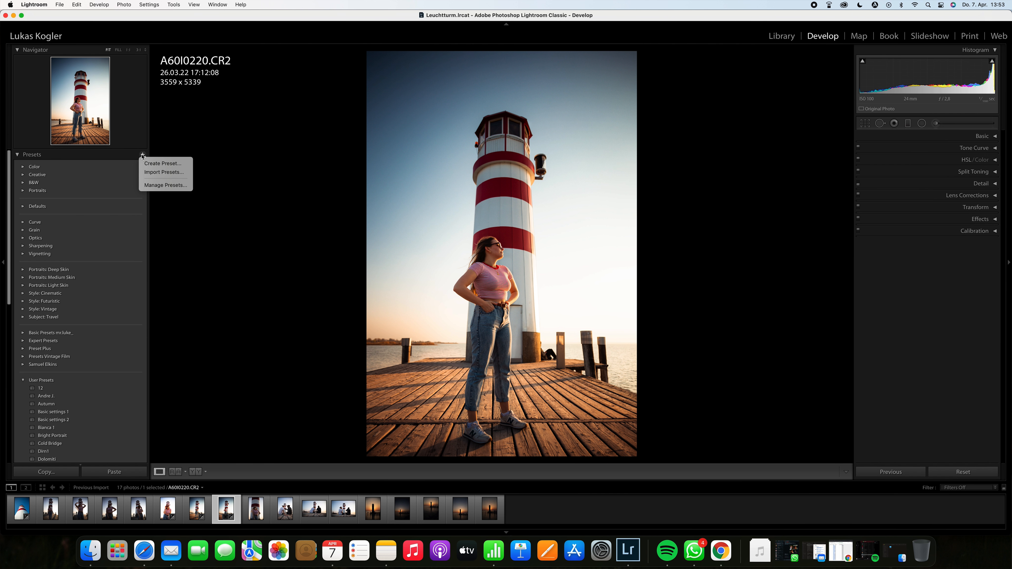
left_click(173, 164)
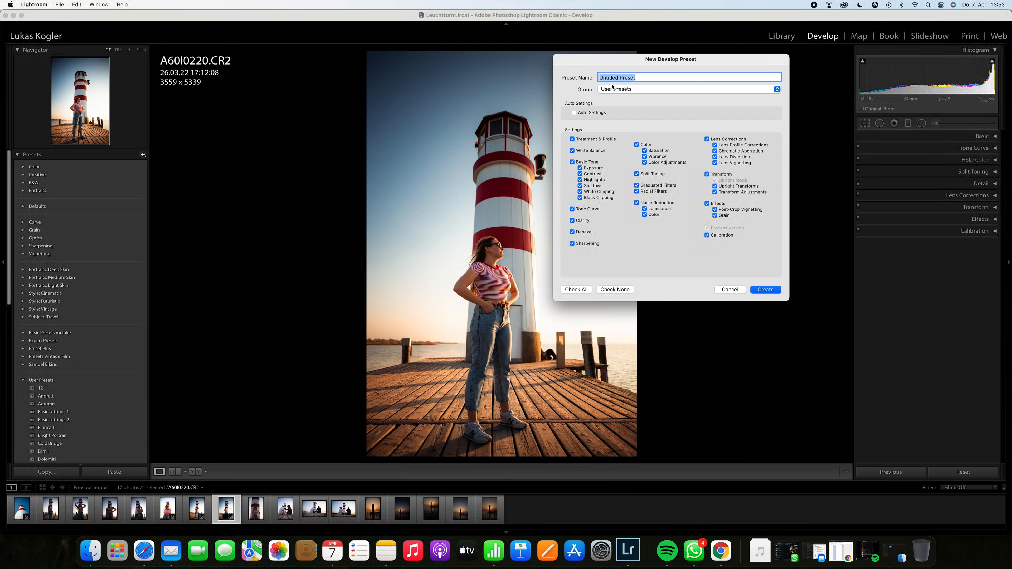
left_click(658, 94)
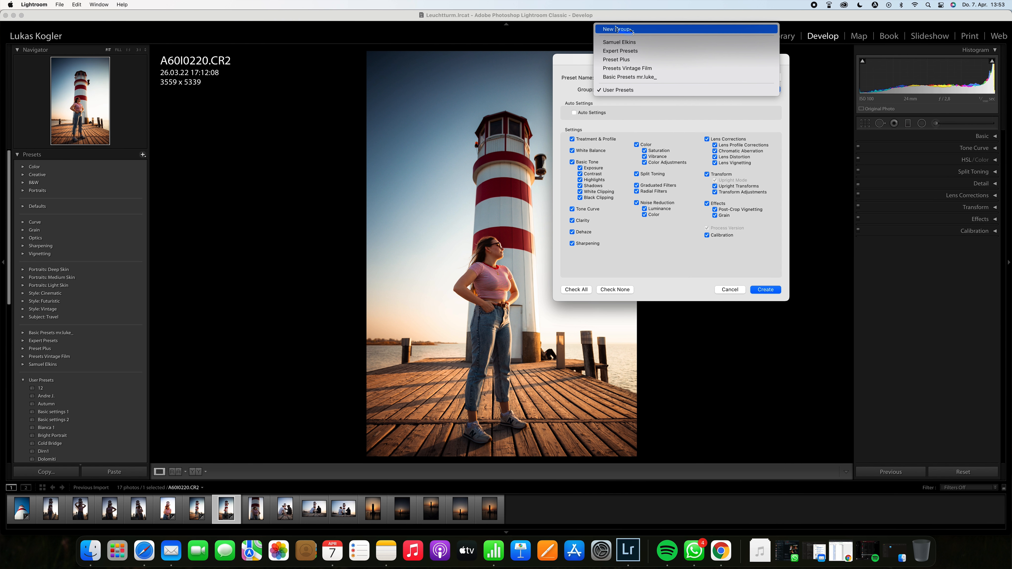
left_click(576, 90)
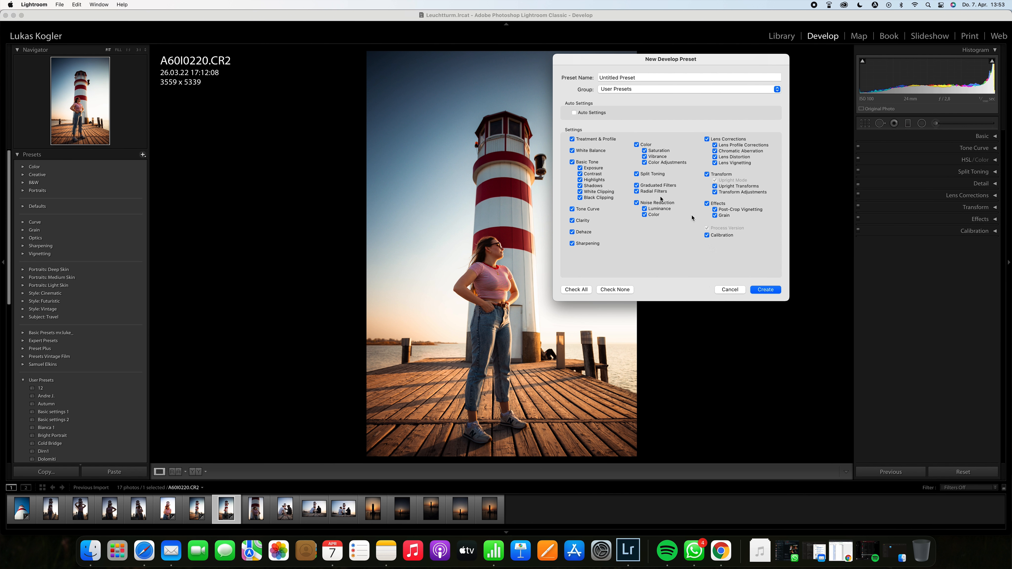
left_click(731, 290)
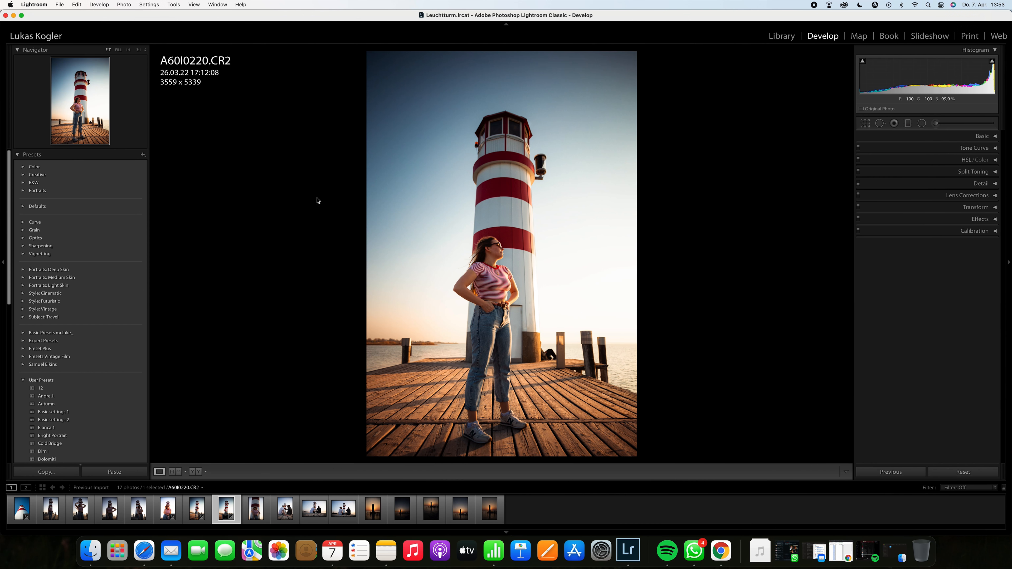